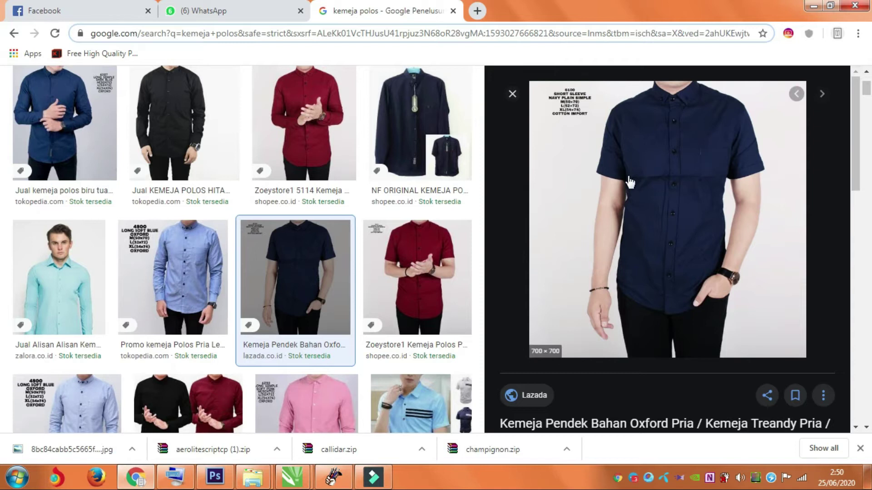
# Step: Open the navy short-sleeve shirt photo from the browser in Photoshop and set its resolution to 150 pixels/inch
pyautogui.moveTo(668, 209); pyautogui.dragTo(267, 300)
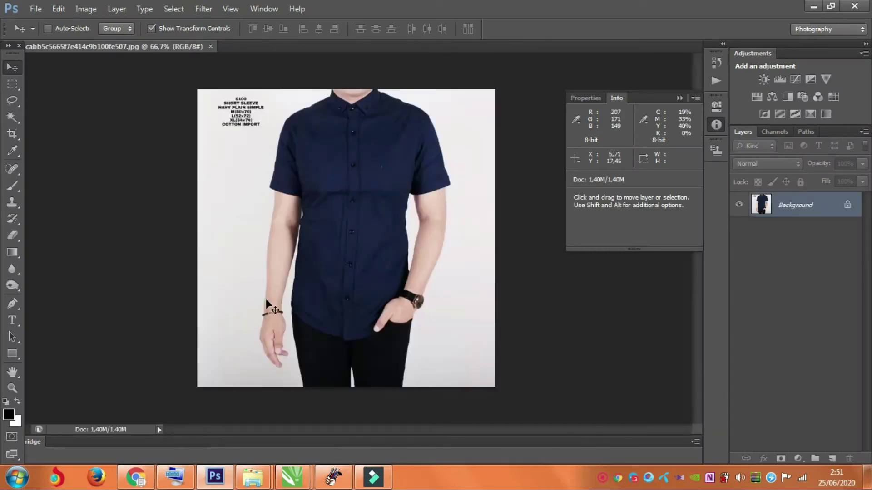
pyautogui.click(86, 9)
pyautogui.click(108, 101)
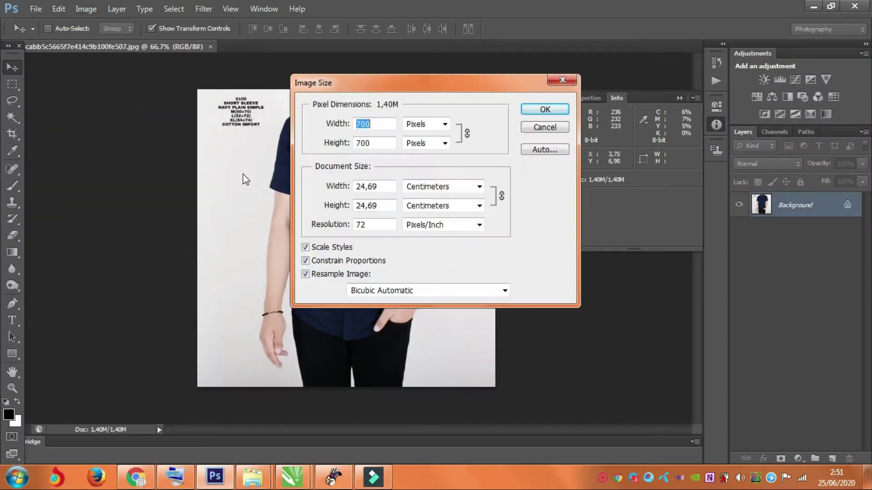
pyautogui.doubleClick(377, 225)
pyautogui.write('150')
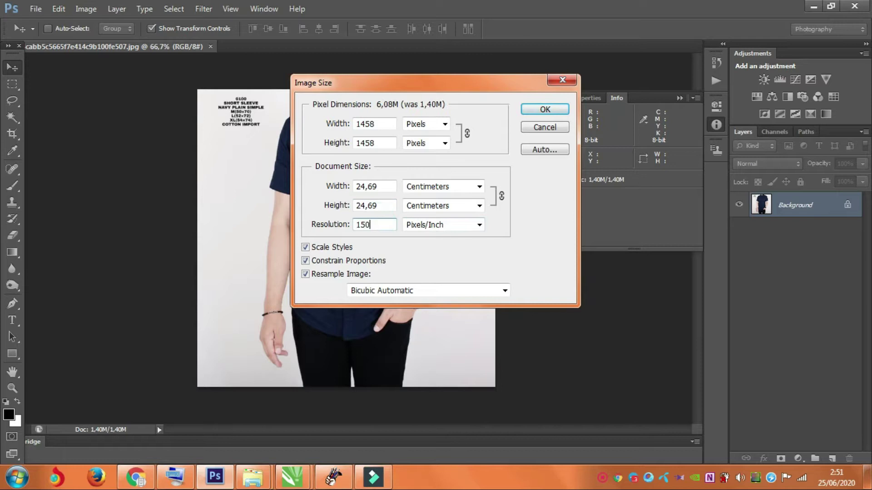
pyautogui.press('Return')
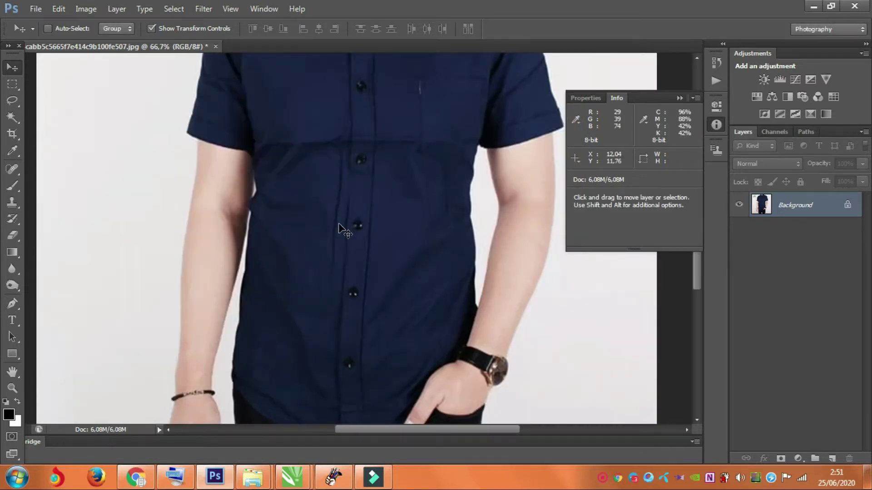
# Step: Duplicate the Background layer and hide the original beneath the copy
pyautogui.press('space')
pyautogui.moveTo(432, 163); pyautogui.dragTo(345, 188)
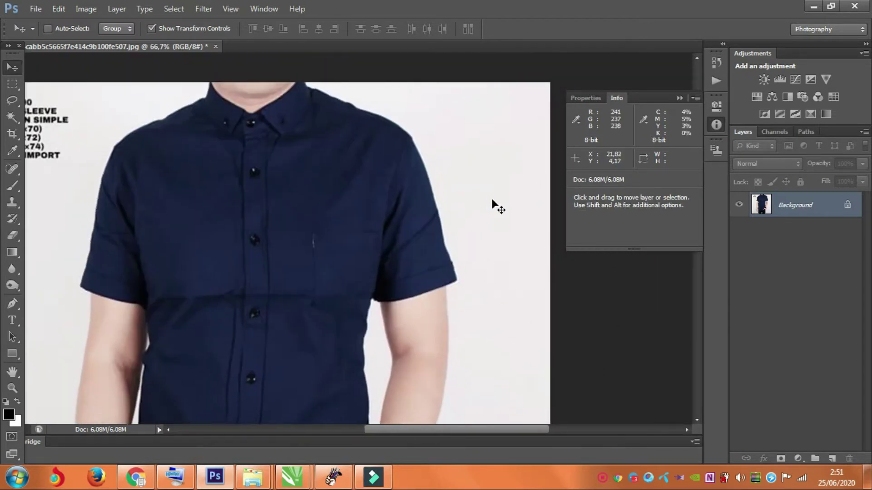
pyautogui.hotkey('ctrl', 'j')
pyautogui.click(738, 230)
pyautogui.press('space')
pyautogui.moveTo(471, 315); pyautogui.dragTo(465, 284)
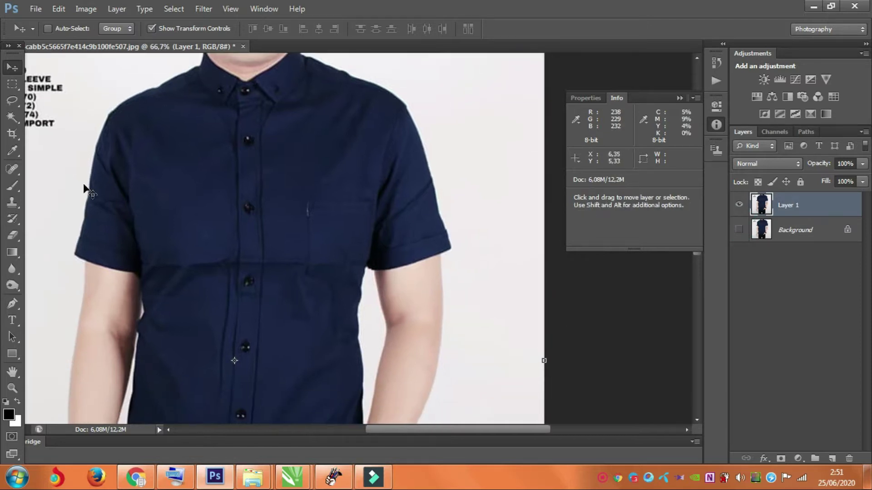
# Step: Select the pale backdrop on both sides of the man with the Magic Wand and delete it from Layer 1
pyautogui.press('w')
pyautogui.click(55, 185)
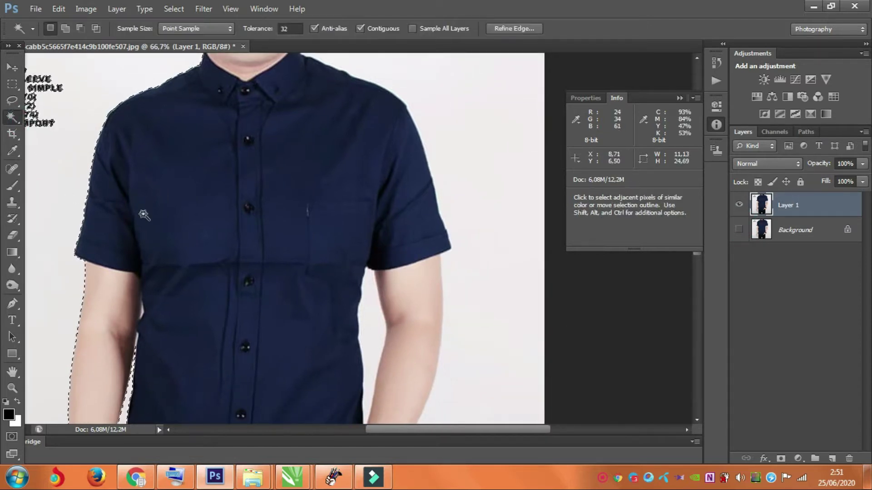
pyautogui.hotkey('ctrl', '-')
pyautogui.hotkey('ctrl', '-')
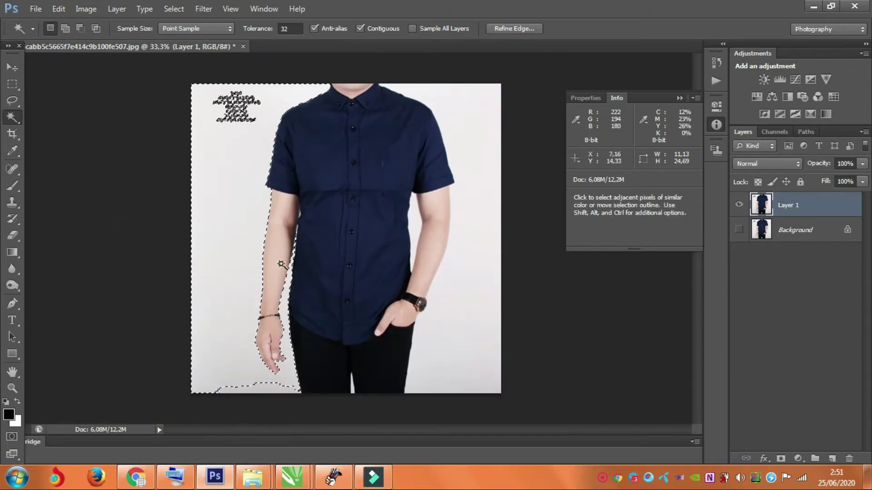
pyautogui.keyDown('shift'); pyautogui.click(260, 390); pyautogui.keyUp('shift')
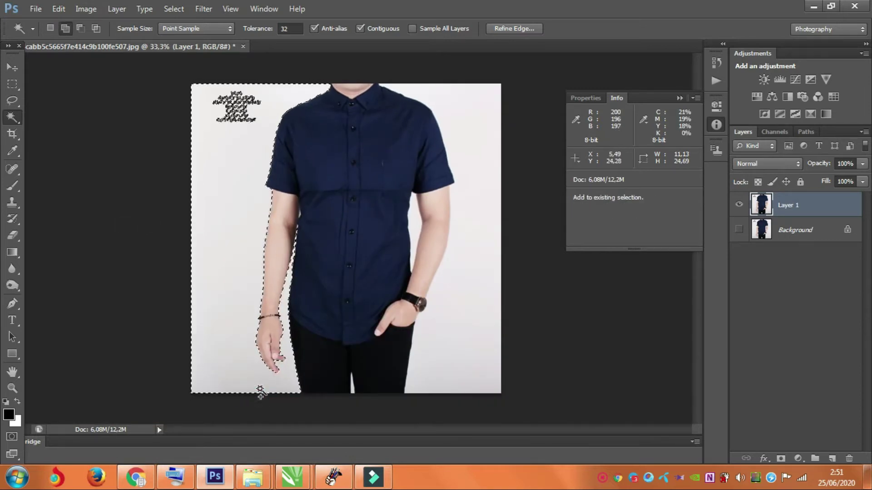
pyautogui.keyDown('shift'); pyautogui.click(446, 356); pyautogui.keyUp('shift')
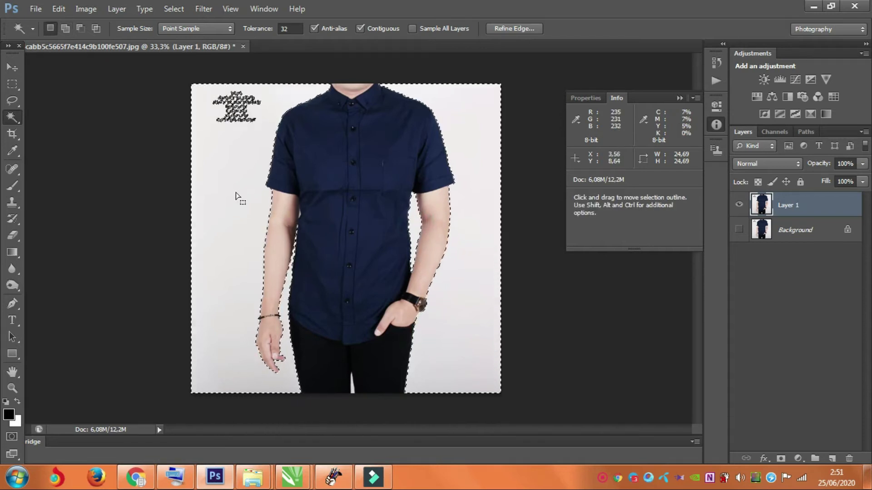
pyautogui.press('Delete')
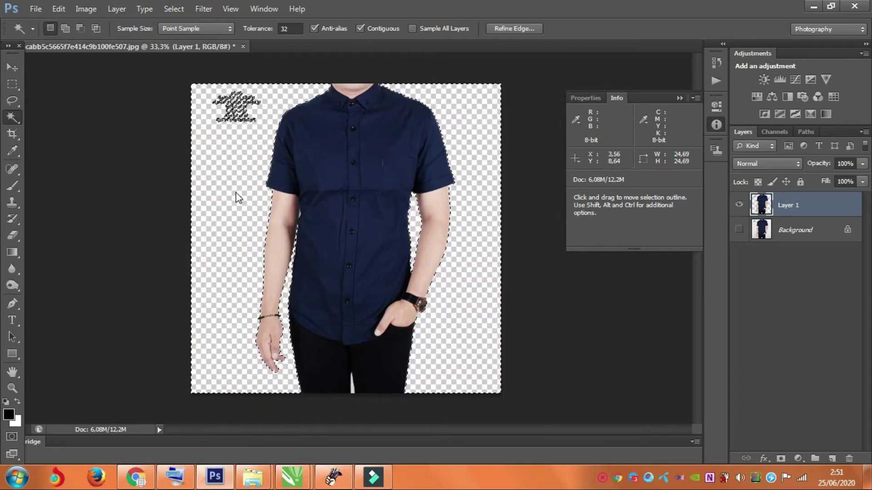
# Step: Modify the backdrop selection by 1 pixel around the figure's outline
pyautogui.hotkey('ctrl', 'd')
pyautogui.hotkey('ctrl', '+')
pyautogui.hotkey('ctrl', '+')
pyautogui.hotkey('ctrl', '+')
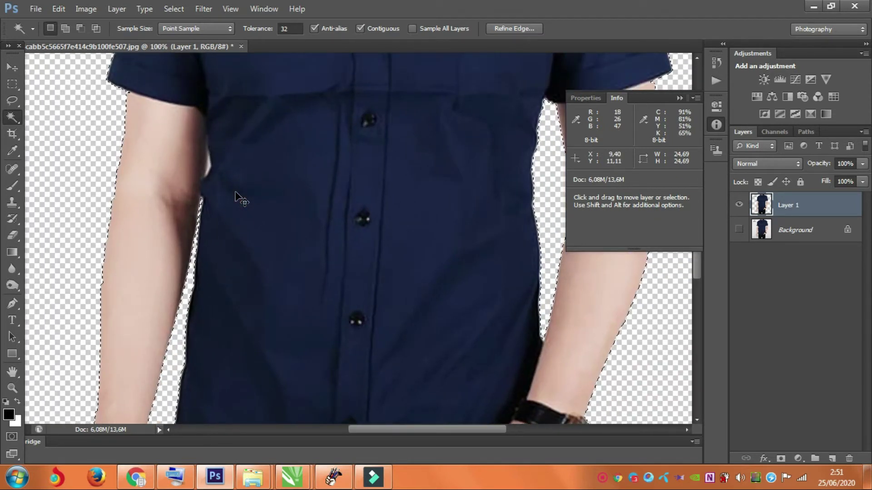
pyautogui.click(174, 8)
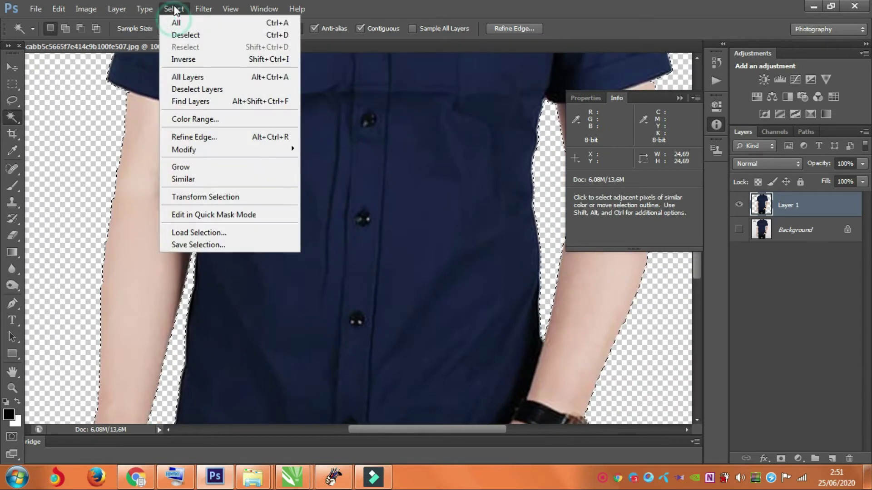
pyautogui.moveTo(284, 150)
pyautogui.click(359, 169)
pyautogui.write('1')
pyautogui.click(493, 161)
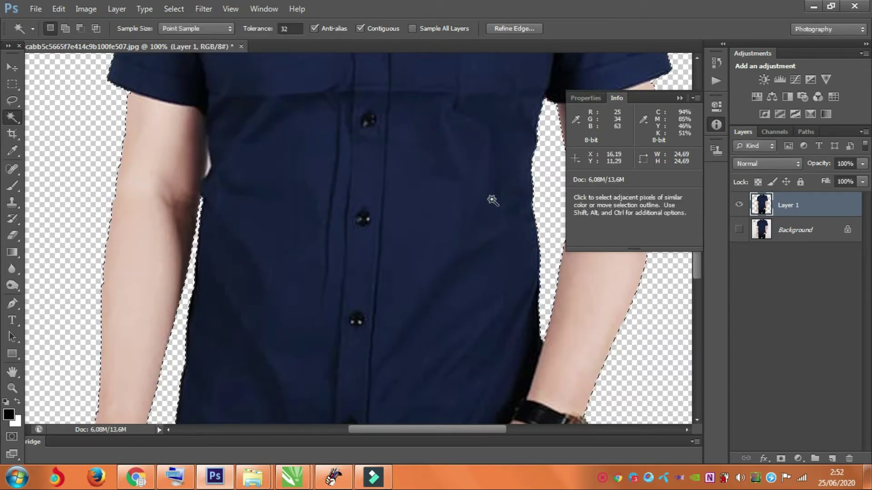
# Step: Erase the product label text beside the shirt using a rectangular marquee selection, and deselect
pyautogui.press('space')
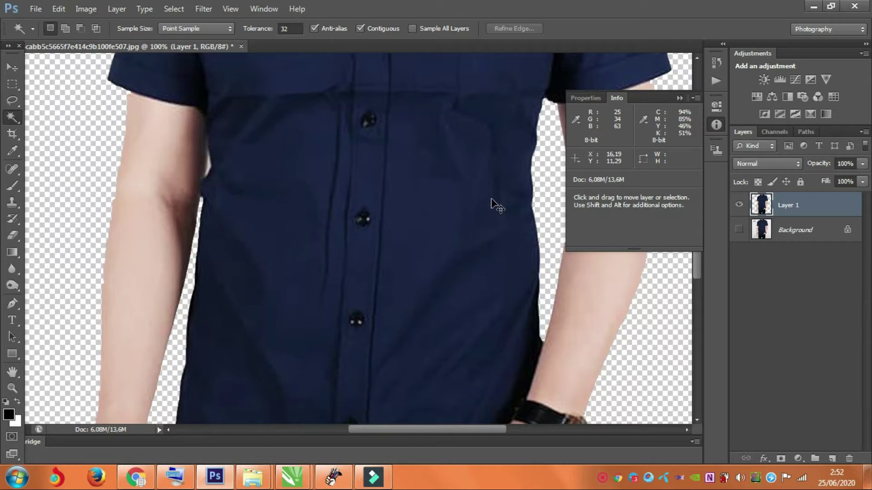
pyautogui.moveTo(320, 112); pyautogui.dragTo(367, 220)
pyautogui.scroll(-1, 195, 250)
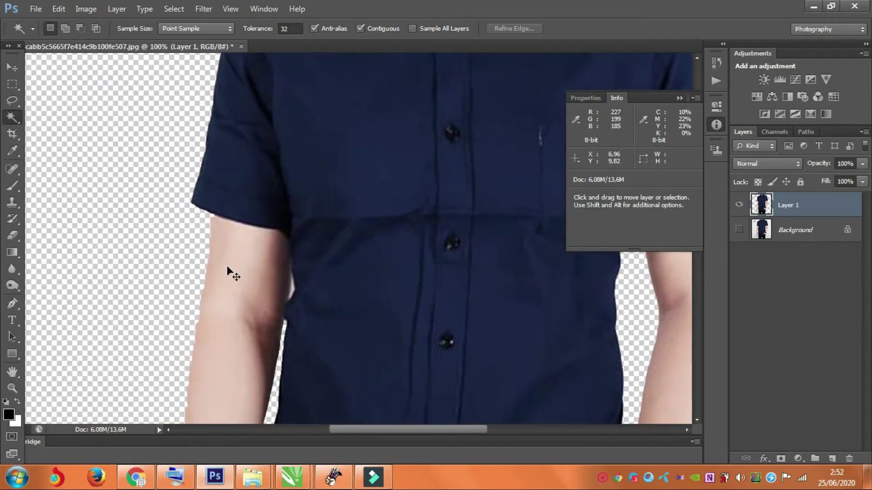
pyautogui.scroll(2, 227, 265)
pyautogui.scroll(-1, 225, 267)
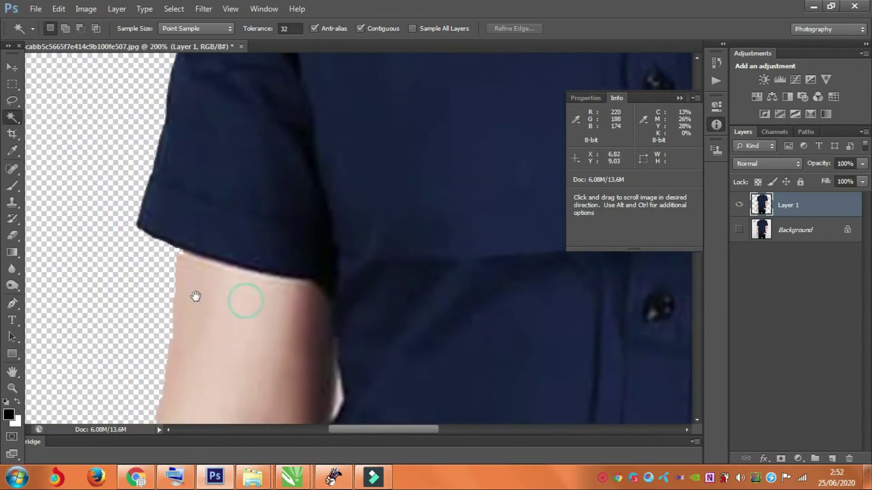
pyautogui.scroll(1, 181, 220)
pyautogui.scroll(-2, 179, 366)
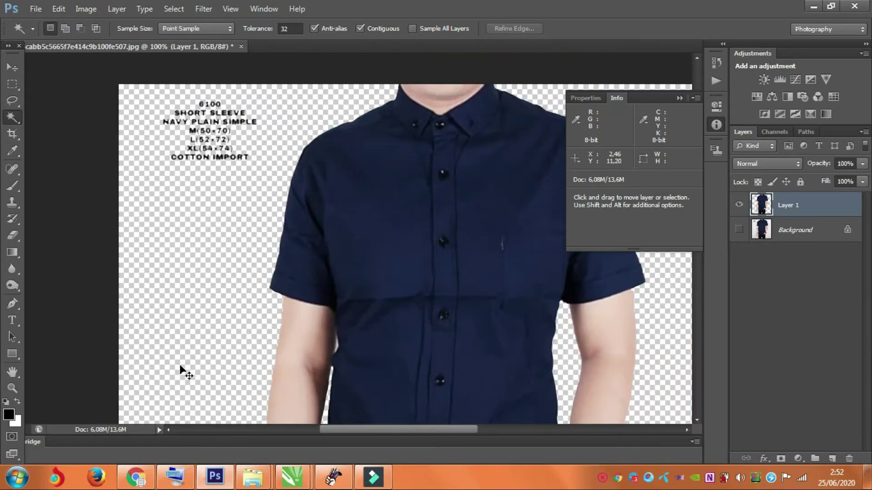
pyautogui.scroll(2, 355, 388)
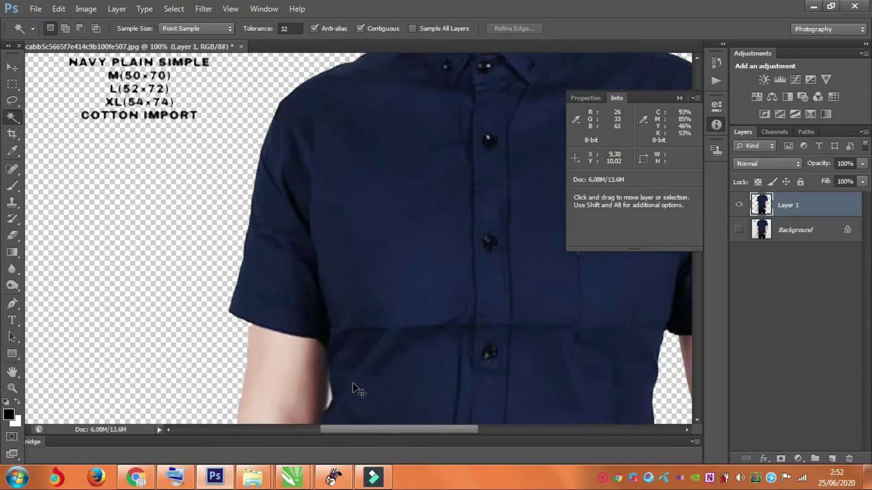
pyautogui.press('space')
pyautogui.moveTo(298, 224); pyautogui.dragTo(415, 282)
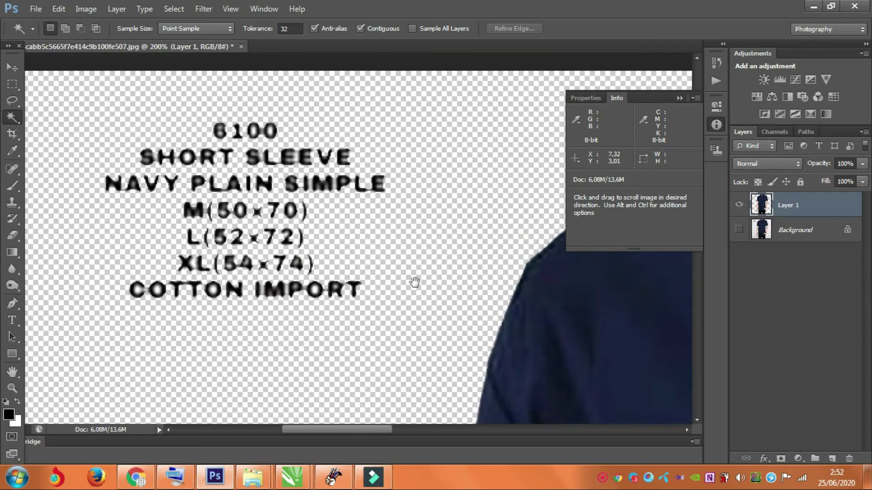
pyautogui.click(13, 84)
pyautogui.moveTo(100, 91); pyautogui.dragTo(429, 345)
pyautogui.press('Delete')
pyautogui.hotkey('ctrl', 'd')
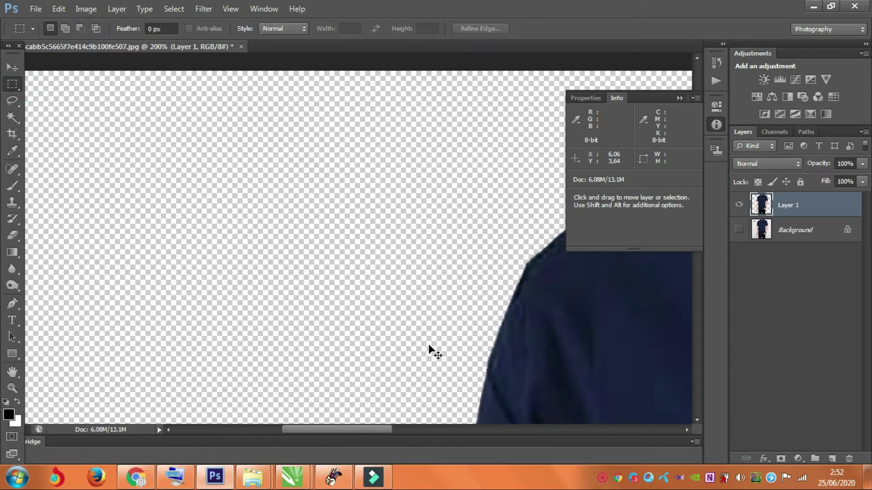
# Step: Collapse the floating Info panel to clear the view of the shirt
pyautogui.hotkey('ctrl', '-')
pyautogui.hotkey('ctrl', '-')
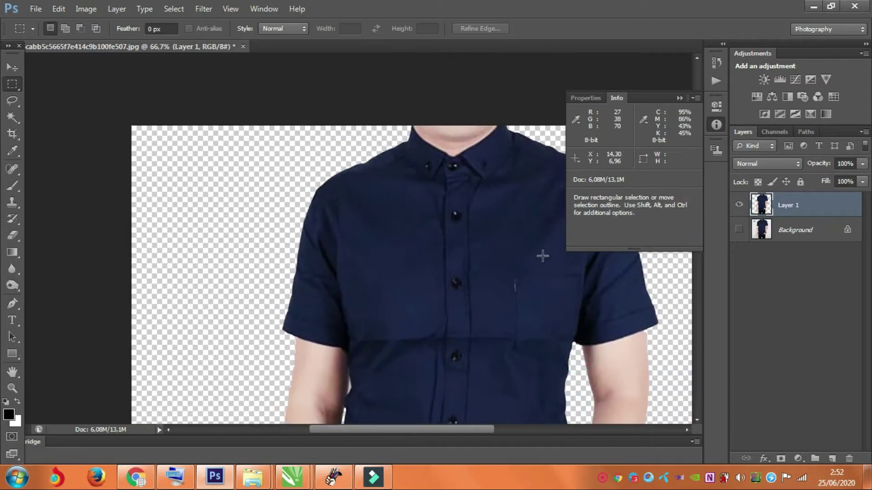
pyautogui.click(718, 64)
pyautogui.click(717, 64)
# Step: Start a Pen tool path around the thumb of the pocketed hand and up its edge against the shirt
pyautogui.scroll(-10, 453, 137)
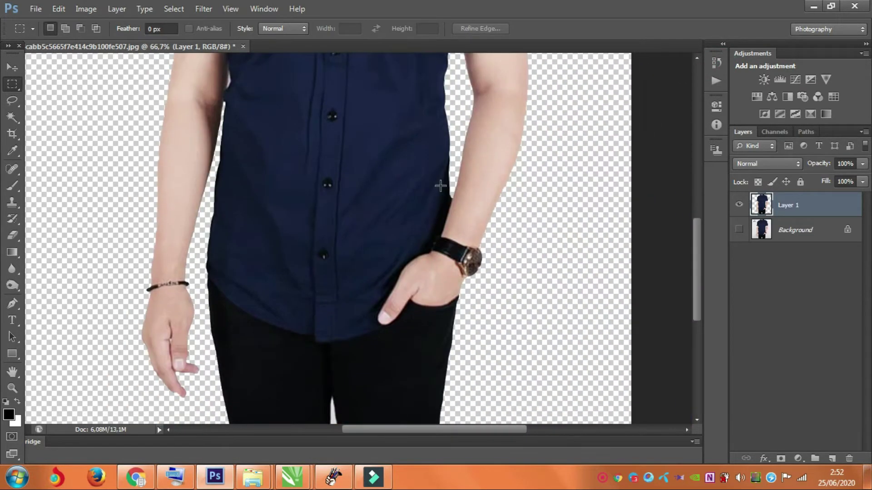
pyautogui.keyDown('alt'); pyautogui.scroll(3, 444, 190); pyautogui.keyUp('alt')
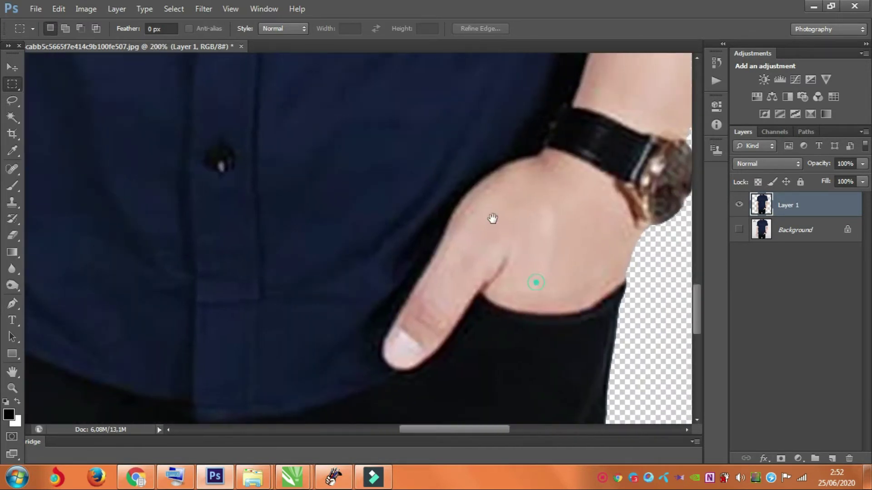
pyautogui.moveTo(493, 219); pyautogui.dragTo(430, 187)
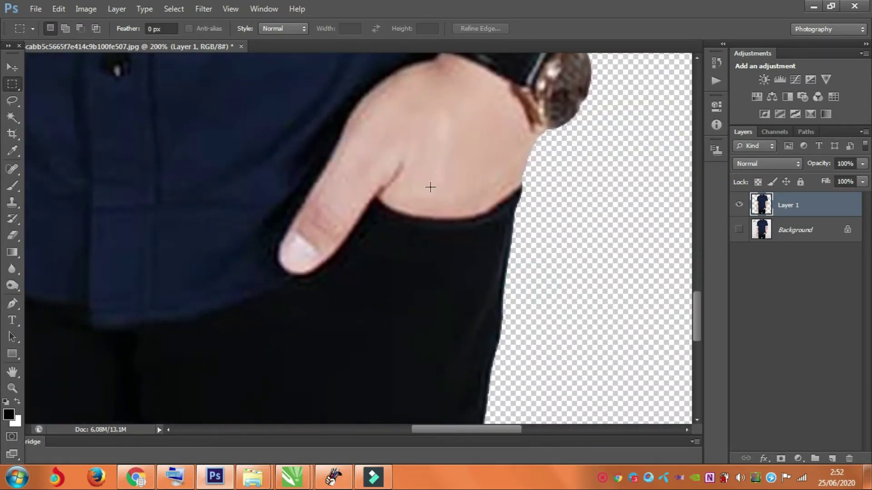
pyautogui.click(12, 304)
pyautogui.click(305, 276)
pyautogui.moveTo(287, 275); pyautogui.dragTo(283, 236)
pyautogui.click(301, 207)
pyautogui.moveTo(318, 183); pyautogui.dragTo(327, 164)
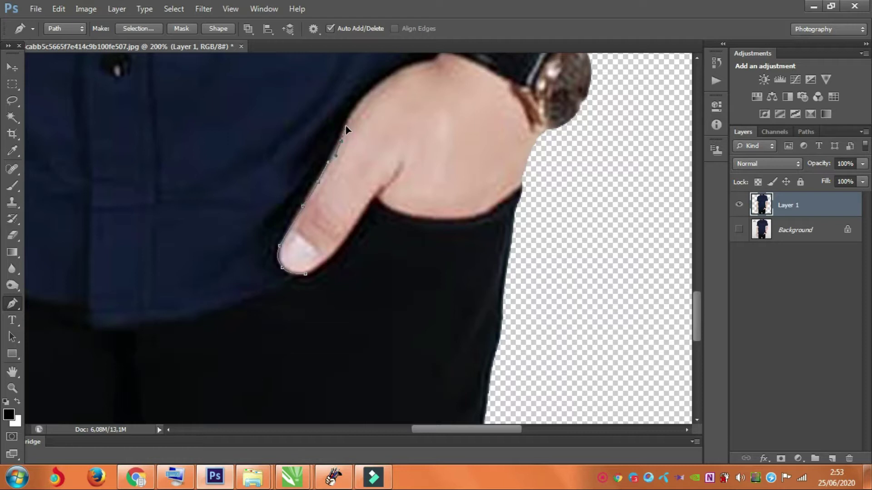
pyautogui.moveTo(340, 120); pyautogui.dragTo(375, 89)
# Step: Continue the path over the back of the hand, past the watch strap and up the forearm's inner edge
pyautogui.moveTo(697, 314); pyautogui.dragTo(697, 288)
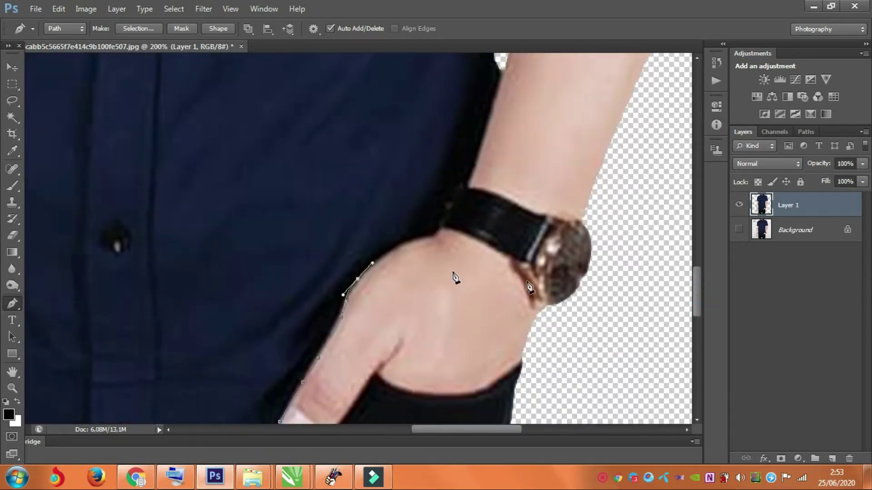
pyautogui.moveTo(397, 247); pyautogui.dragTo(448, 222)
pyautogui.moveTo(465, 188); pyautogui.dragTo(472, 175)
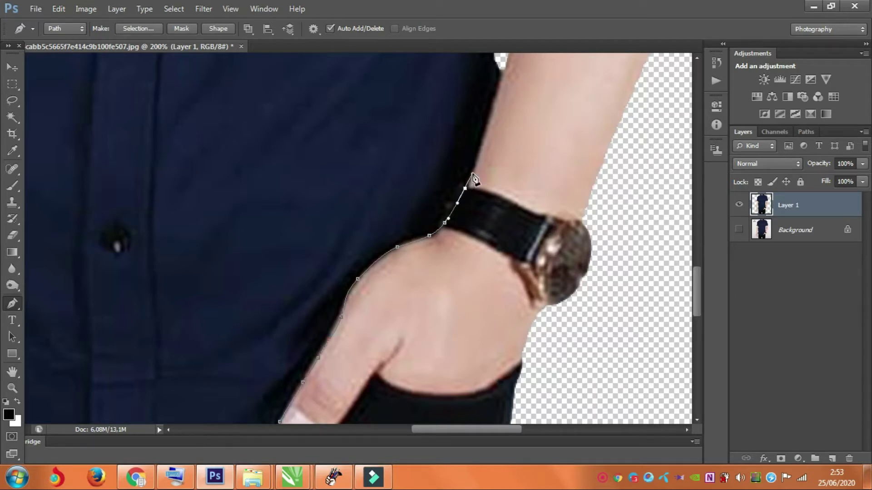
pyautogui.moveTo(694, 291); pyautogui.dragTo(698, 275)
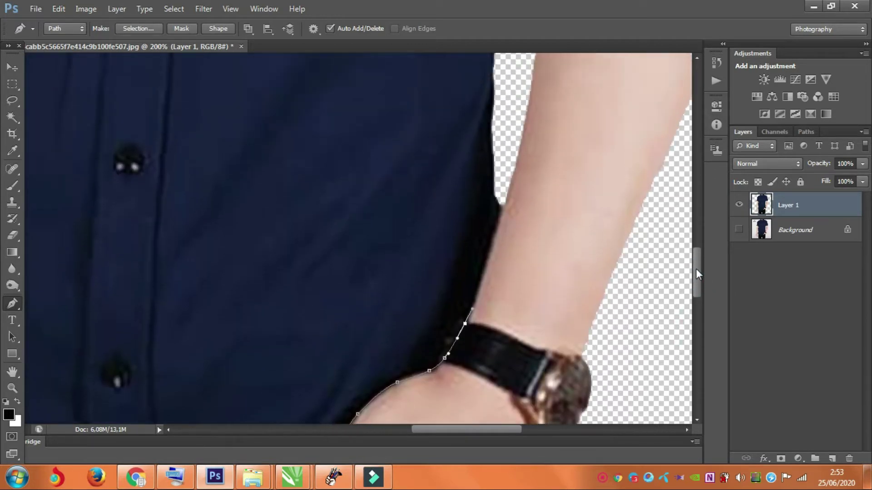
pyautogui.moveTo(500, 214); pyautogui.dragTo(507, 151)
# Step: Extend the path up the gap between torso and arm and along the sleeve hem to its outer corner
pyautogui.moveTo(699, 272); pyautogui.dragTo(688, 220)
pyautogui.click(517, 140)
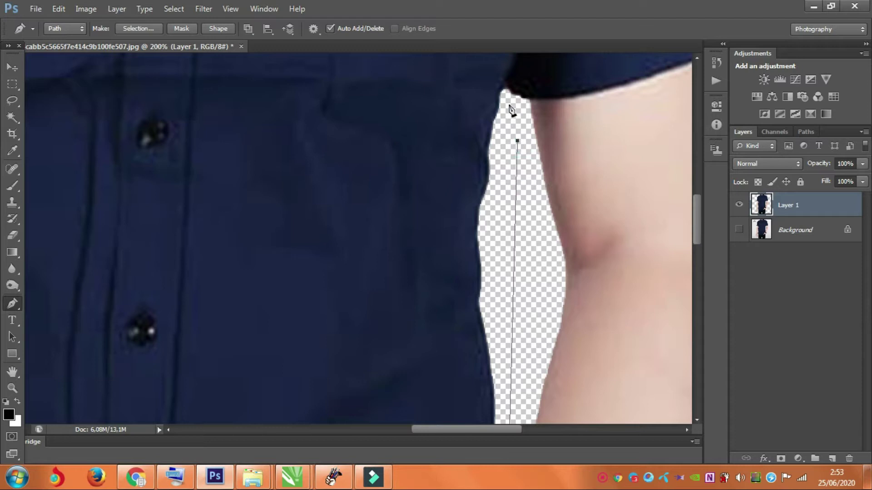
pyautogui.moveTo(699, 214); pyautogui.dragTo(697, 200)
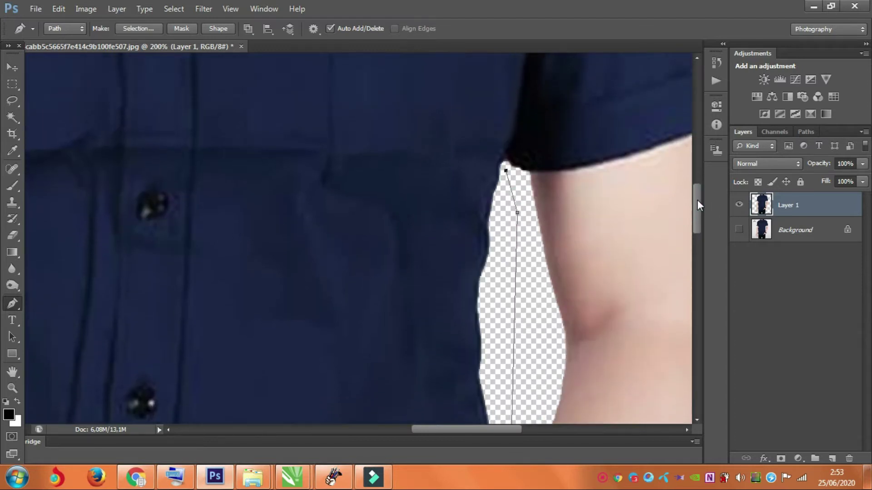
pyautogui.click(530, 177)
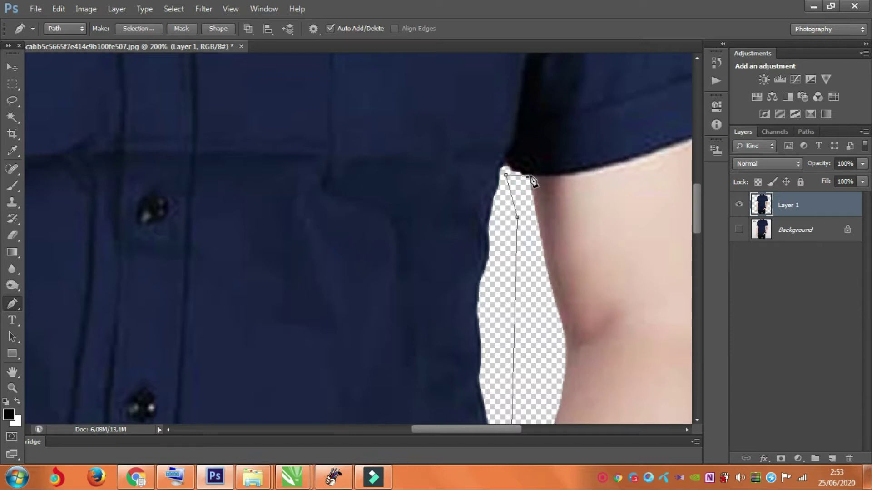
pyautogui.moveTo(506, 428); pyautogui.dragTo(546, 428)
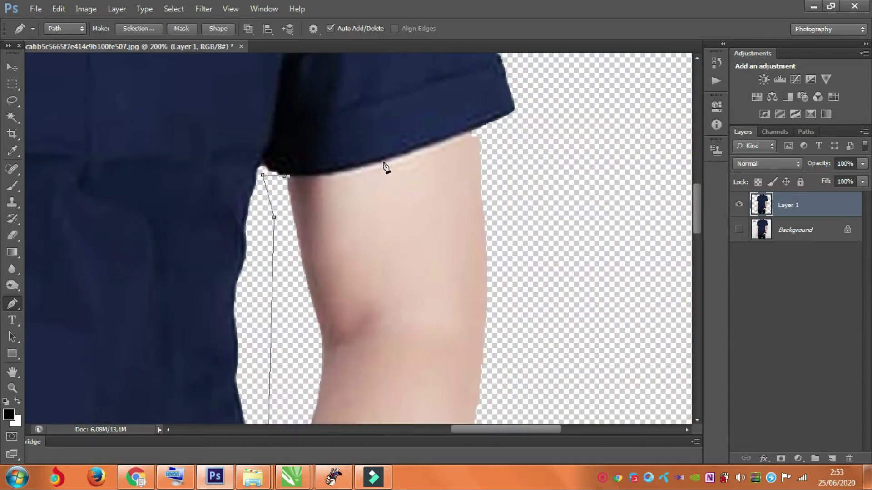
pyautogui.moveTo(384, 160); pyautogui.dragTo(425, 146)
pyautogui.moveTo(507, 113); pyautogui.dragTo(513, 110)
# Step: Continue the path with loose points outside the watch-arm sleeve and over that shoulder towards the collar
pyautogui.moveTo(696, 195); pyautogui.dragTo(694, 122)
pyautogui.click(553, 152)
pyautogui.click(458, 94)
pyautogui.click(197, 114)
pyautogui.click(114, 86)
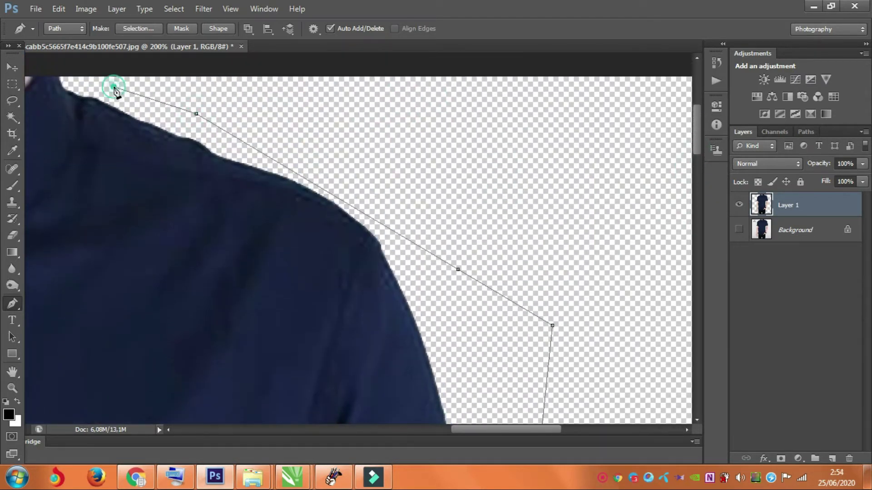
# Step: Trace the neckline from one collar tip down to the V above the top button and up past the opposite tip
pyautogui.moveTo(486, 436); pyautogui.dragTo(434, 433)
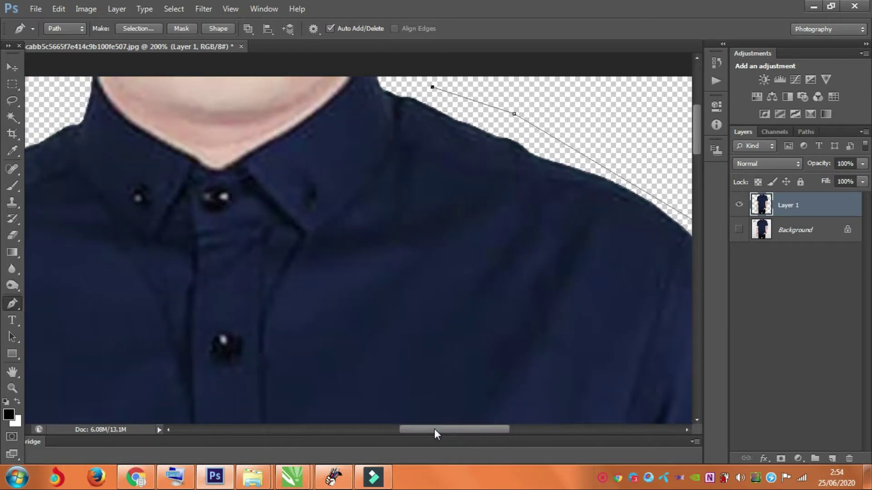
pyautogui.click(390, 74)
pyautogui.click(355, 76)
pyautogui.moveTo(277, 139); pyautogui.dragTo(201, 162)
pyautogui.click(241, 161)
pyautogui.click(182, 152)
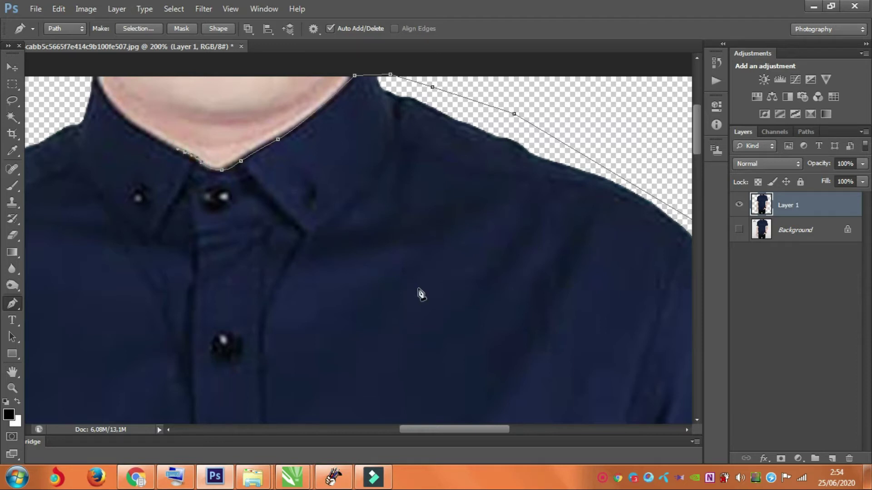
pyautogui.moveTo(423, 429); pyautogui.dragTo(384, 428)
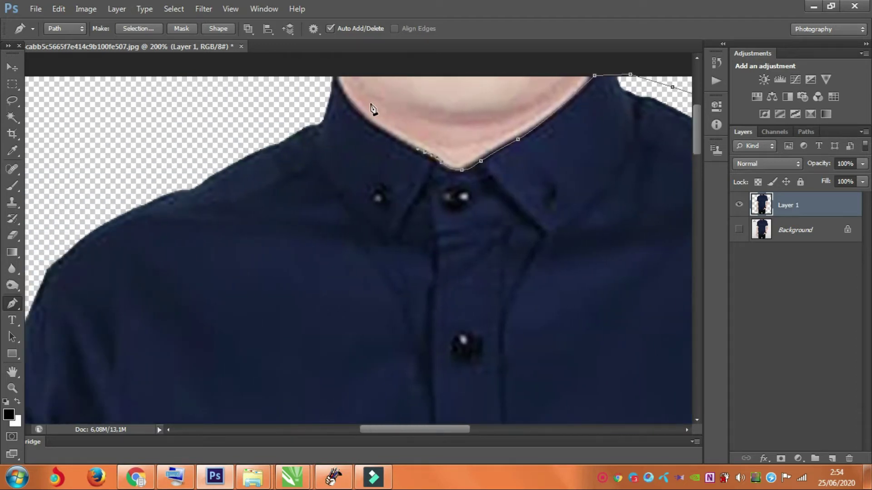
pyautogui.moveTo(336, 78); pyautogui.dragTo(316, 74)
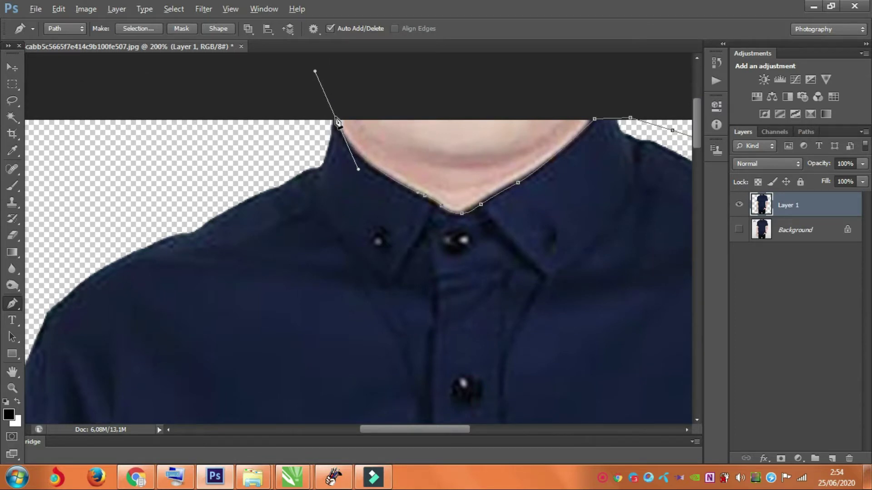
pyautogui.moveTo(337, 121); pyautogui.dragTo(295, 129)
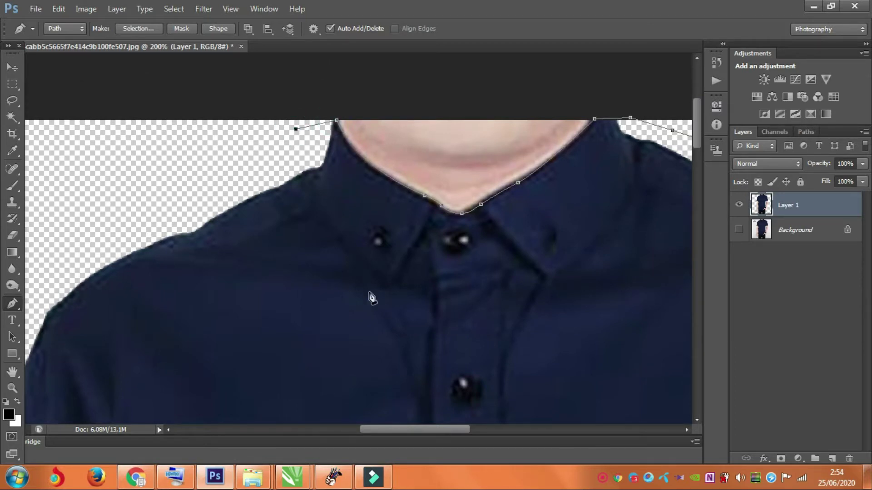
# Step: Run the path outside the other shoulder and sleeve to the outer corner of the bracelet-arm sleeve hem
pyautogui.moveTo(390, 427); pyautogui.dragTo(350, 425)
pyautogui.click(251, 311)
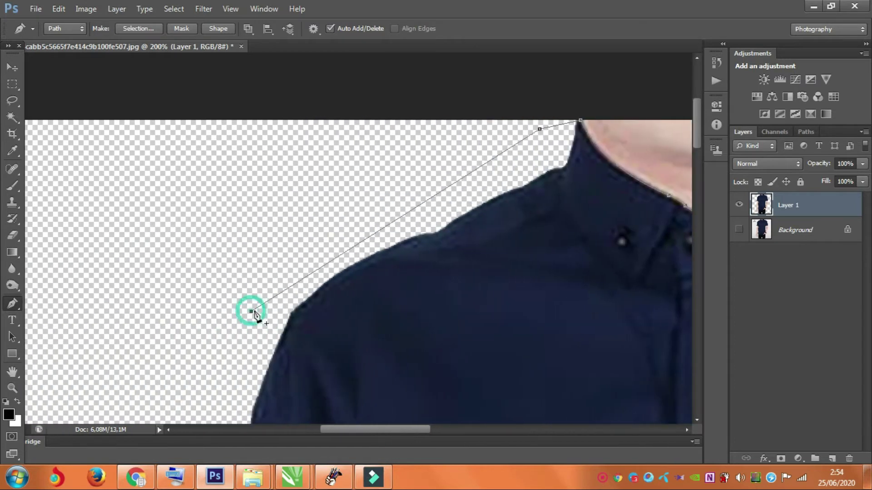
pyautogui.moveTo(700, 135); pyautogui.dragTo(694, 202)
pyautogui.click(194, 266)
pyautogui.click(100, 303)
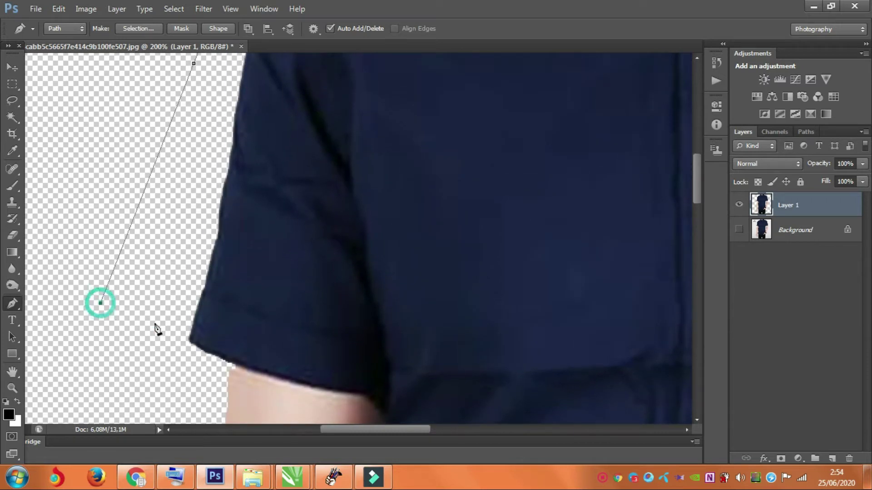
pyautogui.click(190, 341)
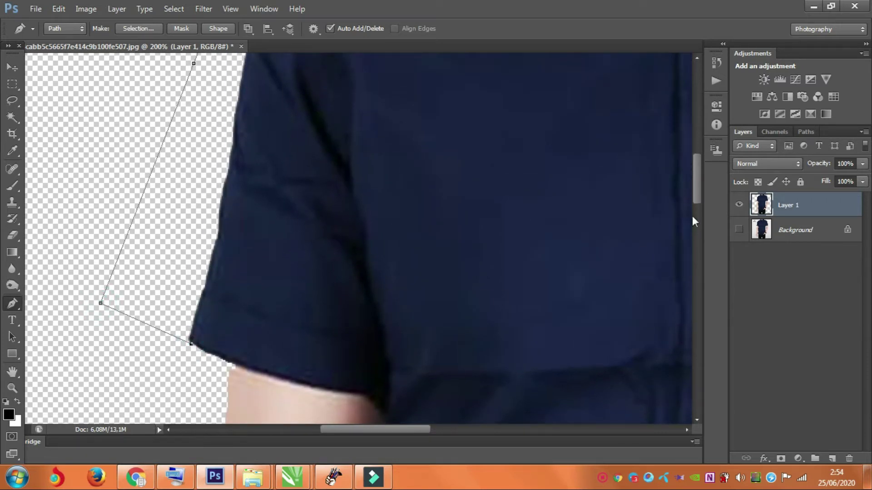
# Step: Trace the bracelet-arm sleeve hem to the underarm and down the shirt side where it meets the arm
pyautogui.moveTo(697, 192); pyautogui.dragTo(696, 218)
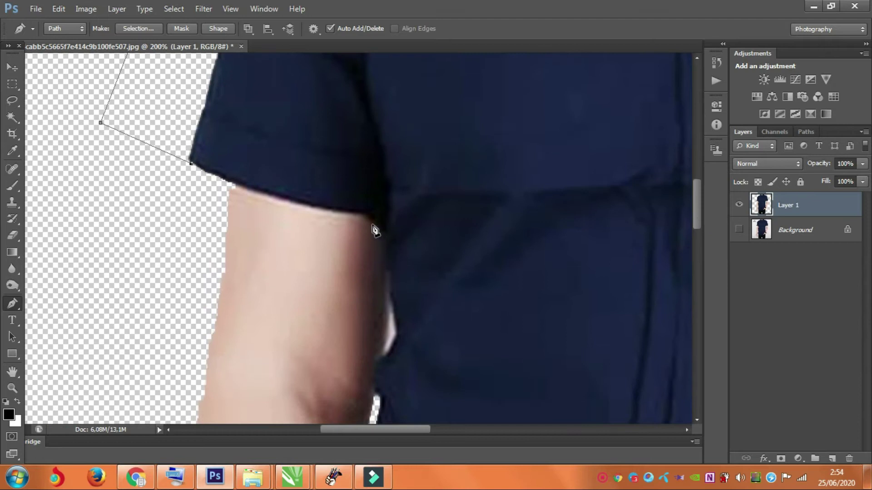
pyautogui.moveTo(265, 195); pyautogui.dragTo(387, 248)
pyautogui.moveTo(389, 305); pyautogui.dragTo(380, 365)
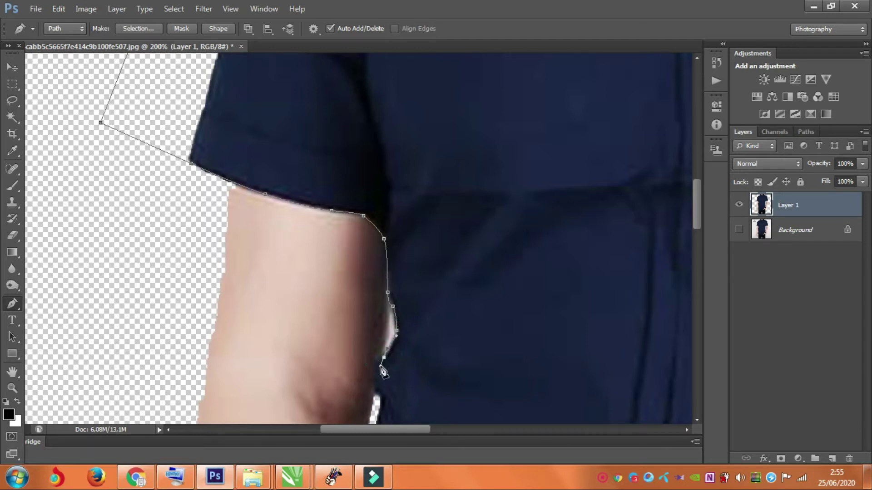
pyautogui.moveTo(697, 209); pyautogui.dragTo(697, 225)
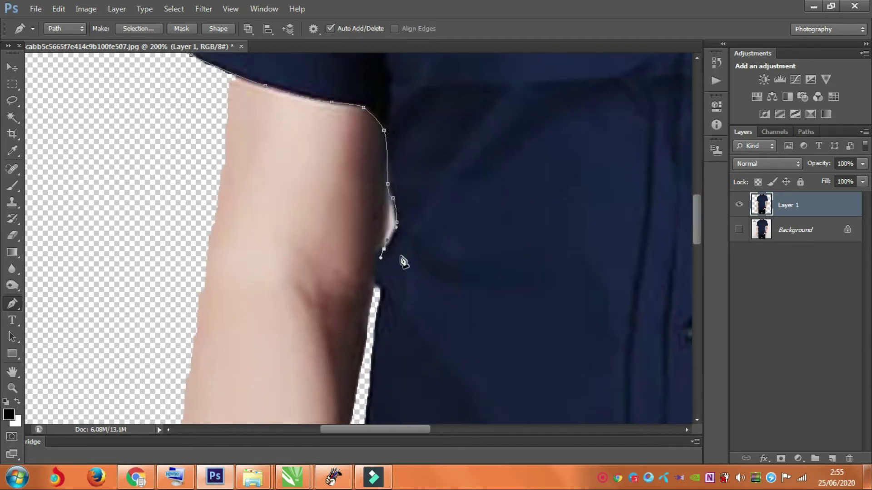
pyautogui.moveTo(385, 248); pyautogui.dragTo(378, 255)
pyautogui.click(376, 282)
pyautogui.click(378, 291)
# Step: Extend the path down the gap between the bracelet arm and torso to the side corner of the shirt hem
pyautogui.moveTo(697, 219); pyautogui.dragTo(696, 252)
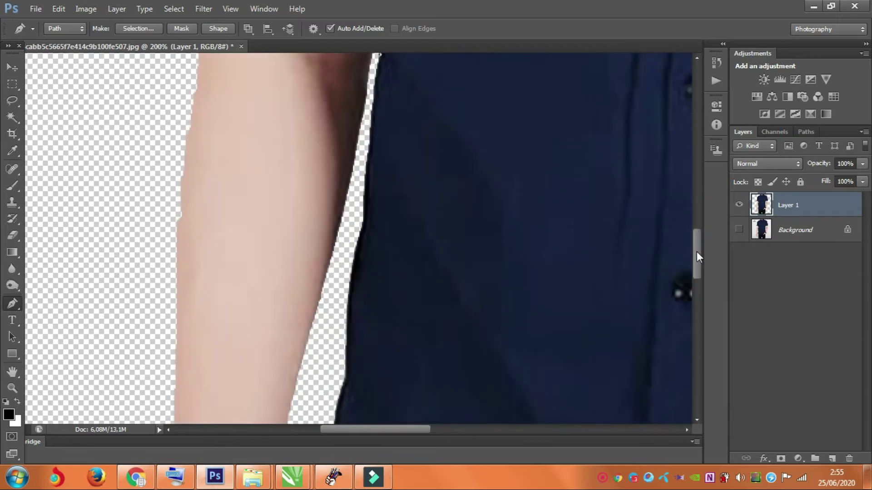
pyautogui.click(351, 204)
pyautogui.moveTo(699, 250); pyautogui.dragTo(301, 331)
pyautogui.click(303, 287)
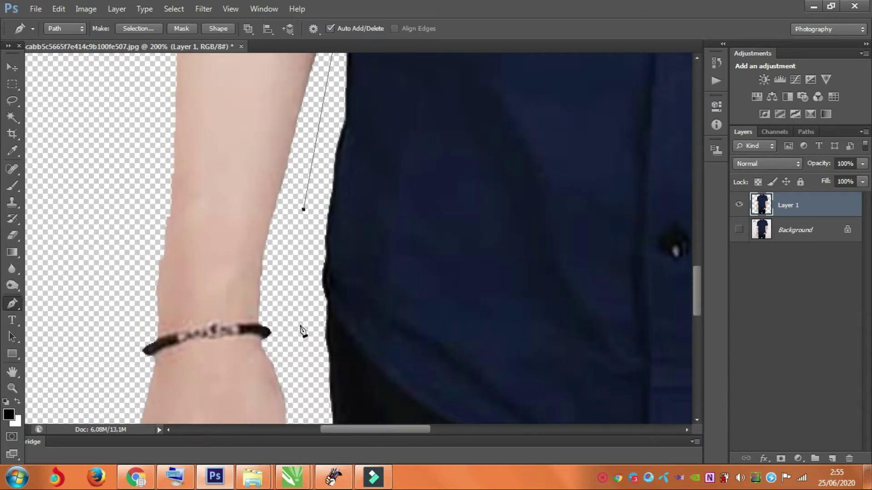
pyautogui.click(325, 301)
pyautogui.hotkey('ctrl', 'z')
pyautogui.click(316, 299)
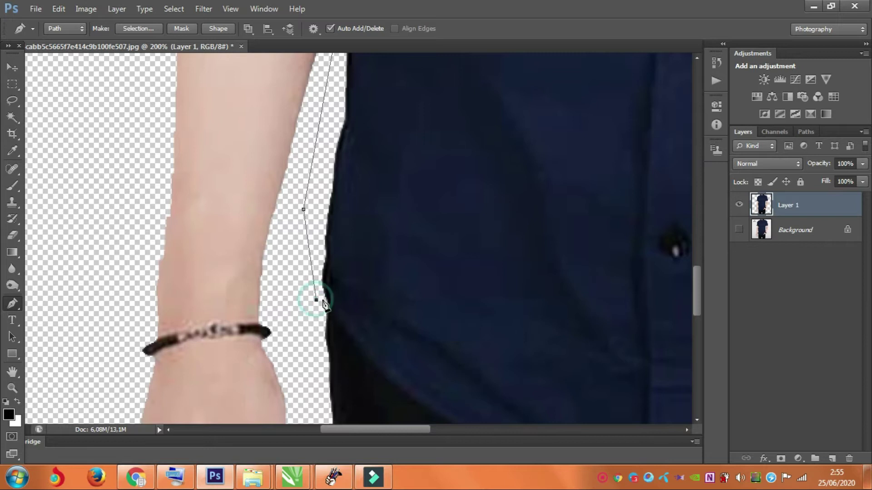
pyautogui.click(328, 300)
# Step: Trace the curved front hem over the trousers to the button placket and down its stepped edge
pyautogui.moveTo(697, 301); pyautogui.dragTo(697, 324)
pyautogui.moveTo(426, 247); pyautogui.dragTo(490, 288)
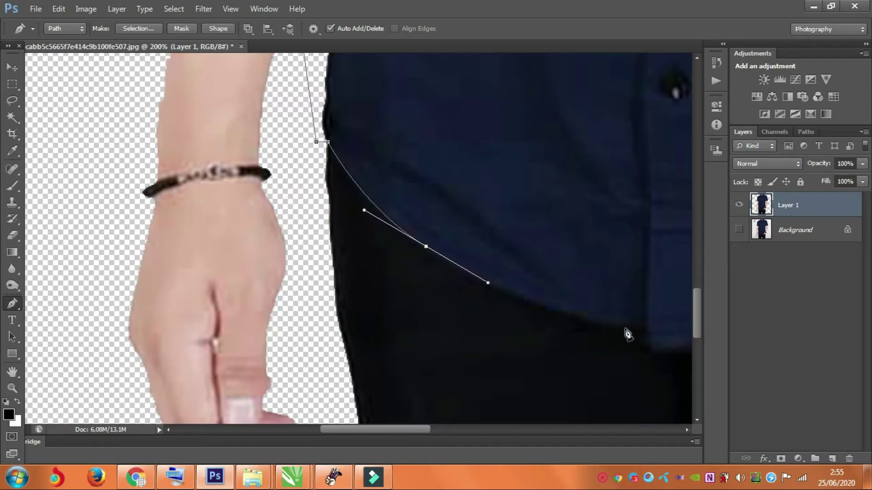
pyautogui.moveTo(641, 330); pyautogui.dragTo(691, 344)
pyautogui.click(604, 330)
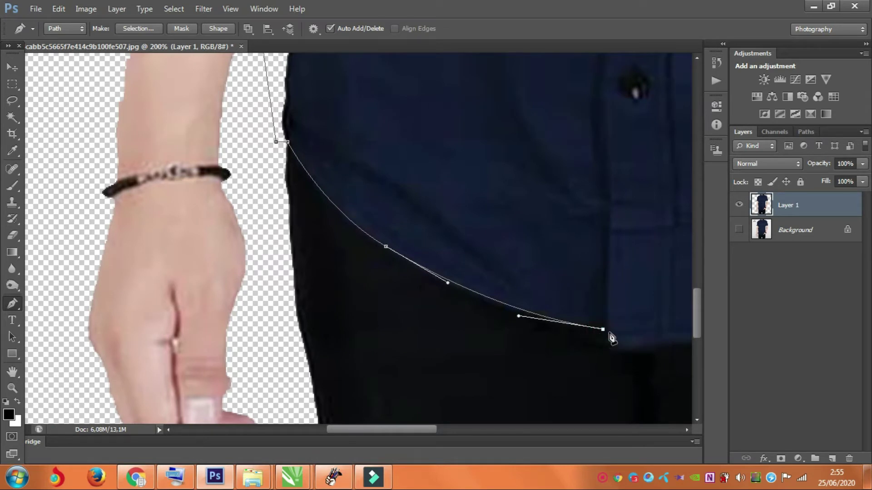
pyautogui.click(609, 331)
pyautogui.click(609, 348)
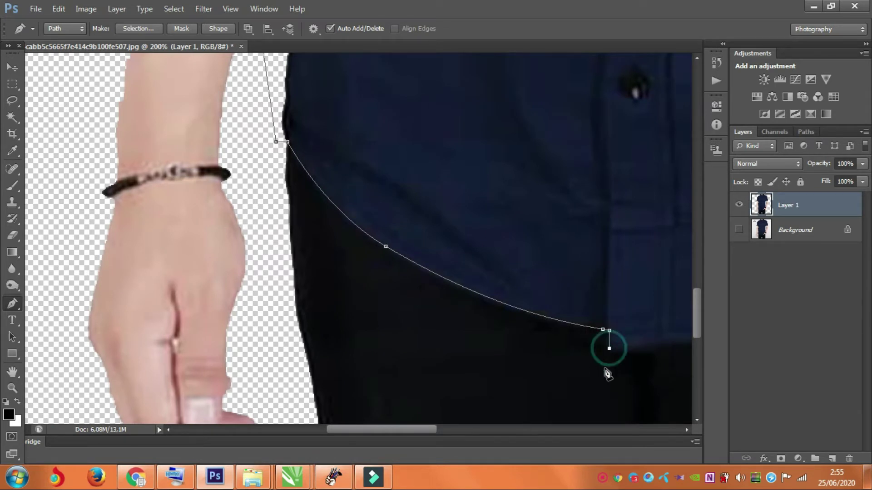
# Step: Trace the remaining hem from the placket to the pocketed hand's thumb and close the path at its starting point
pyautogui.moveTo(427, 430); pyautogui.dragTo(454, 428)
pyautogui.moveTo(477, 431); pyautogui.dragTo(482, 431)
pyautogui.moveTo(405, 336); pyautogui.dragTo(432, 328)
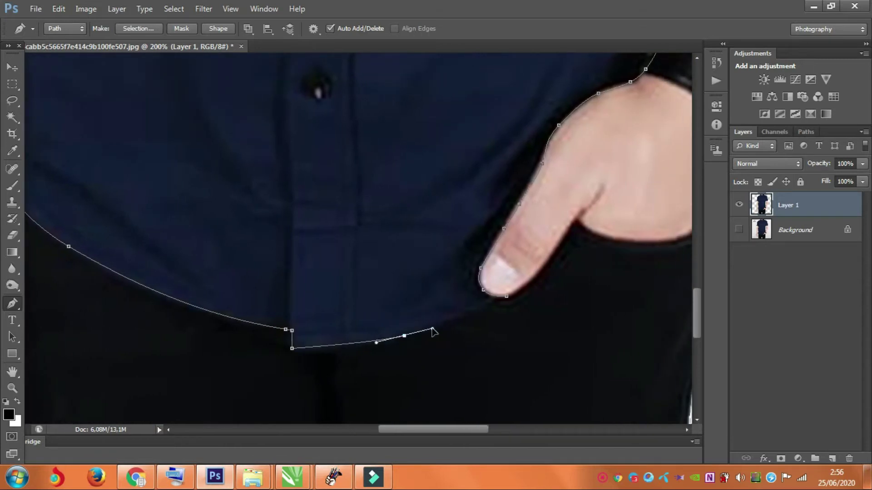
pyautogui.moveTo(504, 297); pyautogui.dragTo(517, 293)
# Step: Convert the closed path to a new selection with 0 px feather and copy the selected shirt to a new layer
pyautogui.rightClick(506, 295)
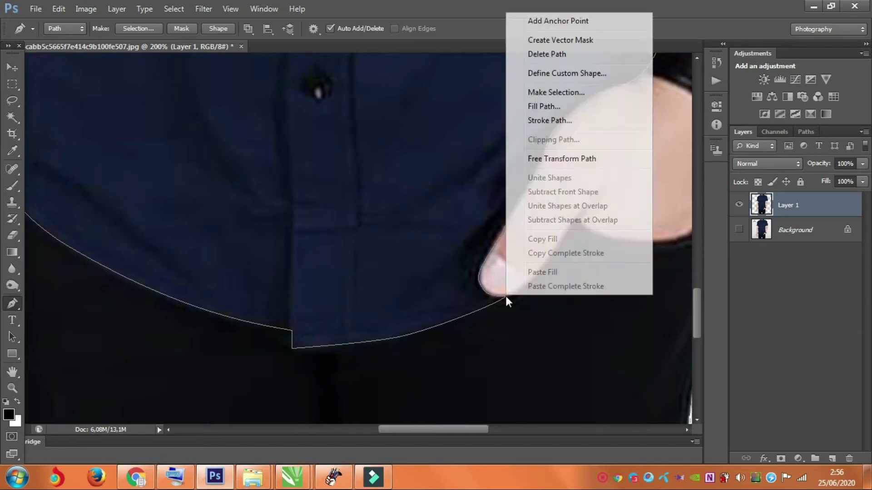
pyautogui.click(563, 92)
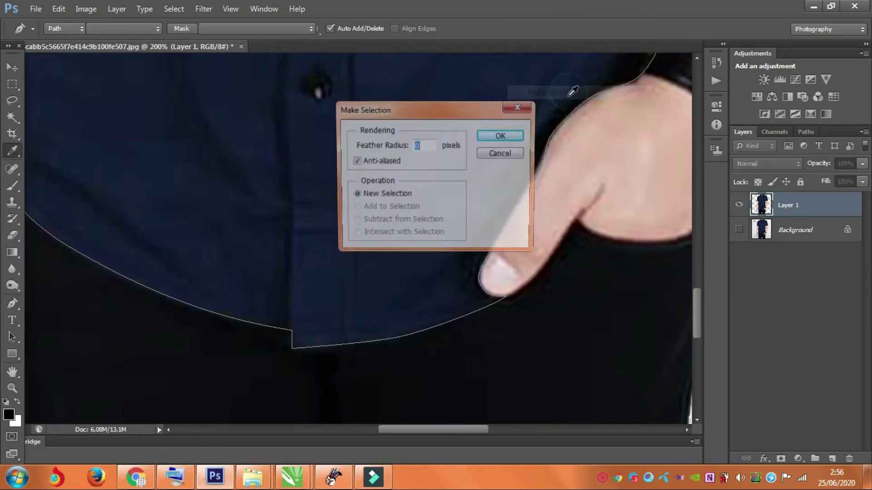
pyautogui.press('Return')
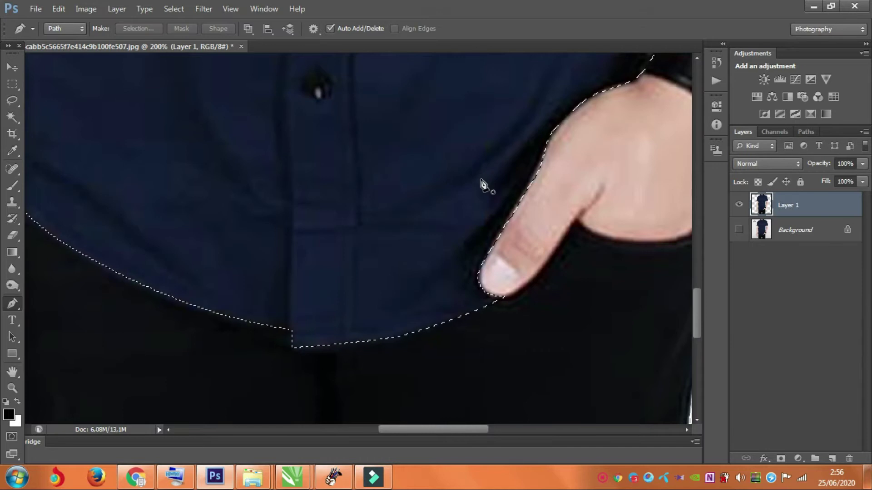
pyautogui.hotkey('ctrl', 'j')
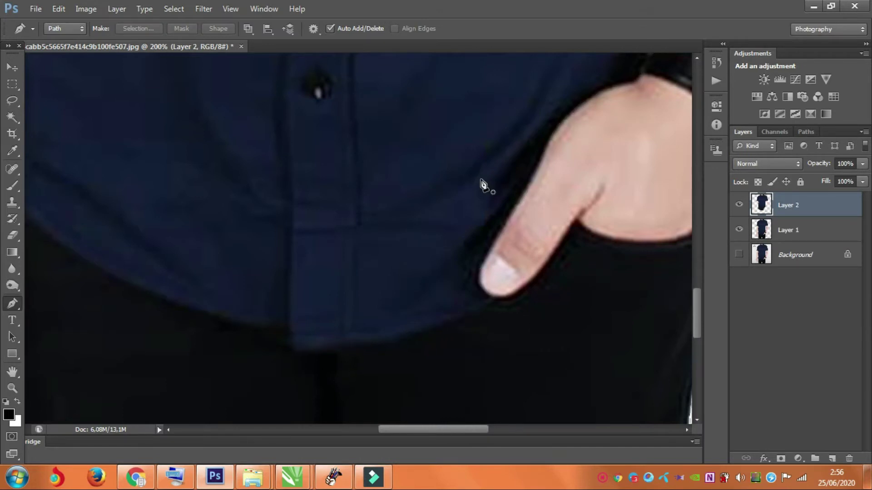
# Step: Check the shirt cutout in the full image by hiding and showing Layer 1
pyautogui.hotkey('ctrl', '-')
pyautogui.hotkey('ctrl', '-')
pyautogui.hotkey('ctrl', '-')
pyautogui.hotkey('ctrl', '-')
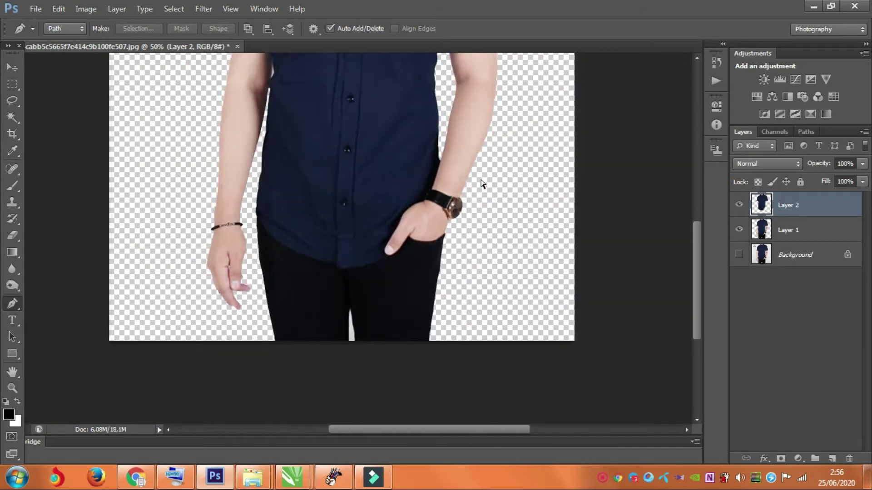
pyautogui.click(740, 229)
pyautogui.click(741, 231)
pyautogui.click(740, 231)
pyautogui.click(740, 231)
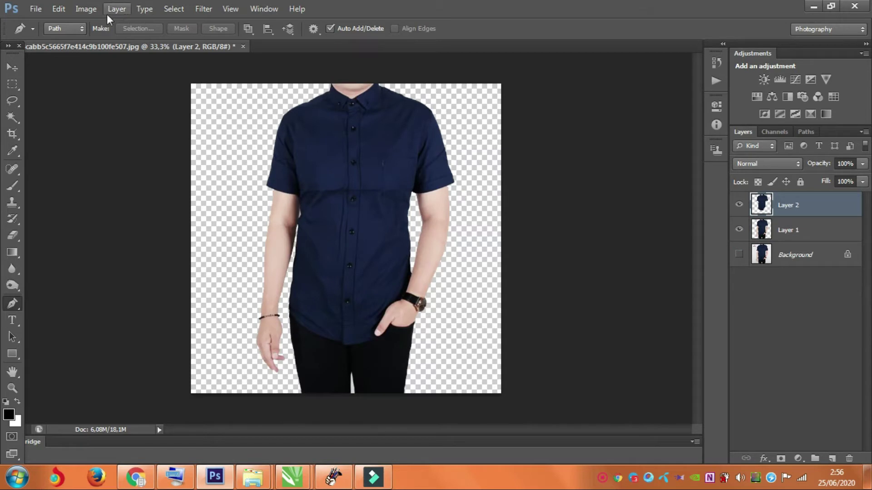
# Step: Apply a Black & White adjustment with the Default preset to the cut-out shirt on Layer 2
pyautogui.click(86, 8)
pyautogui.moveTo(145, 40)
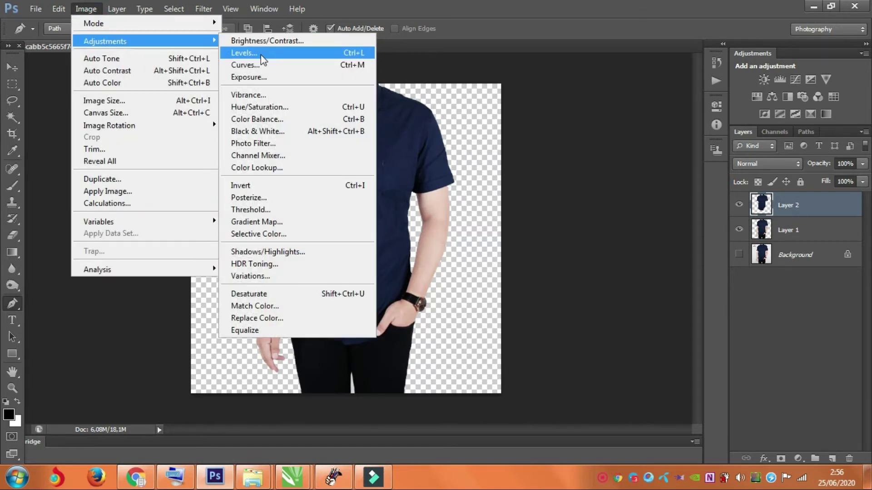
pyautogui.click(274, 133)
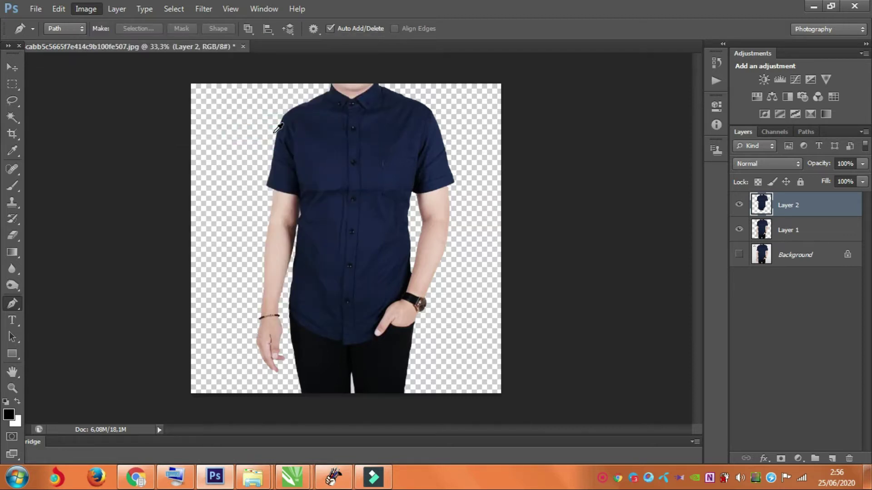
pyautogui.moveTo(483, 51); pyautogui.dragTo(671, 42)
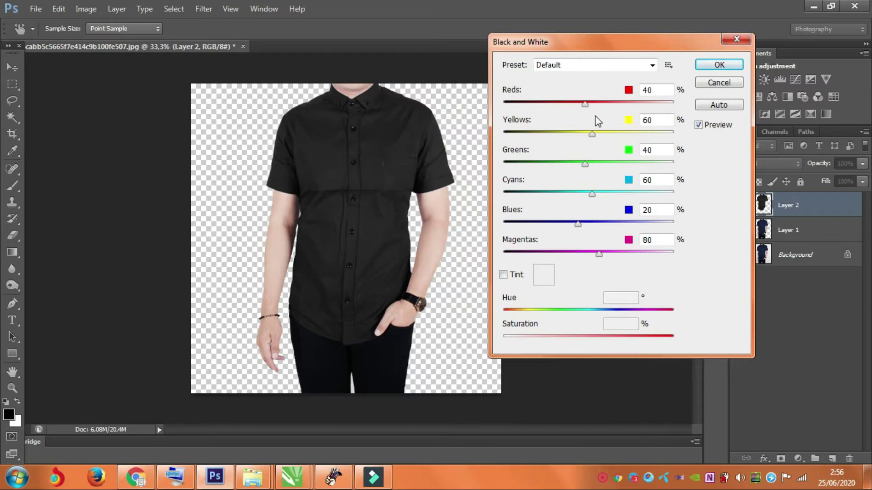
pyautogui.click(717, 66)
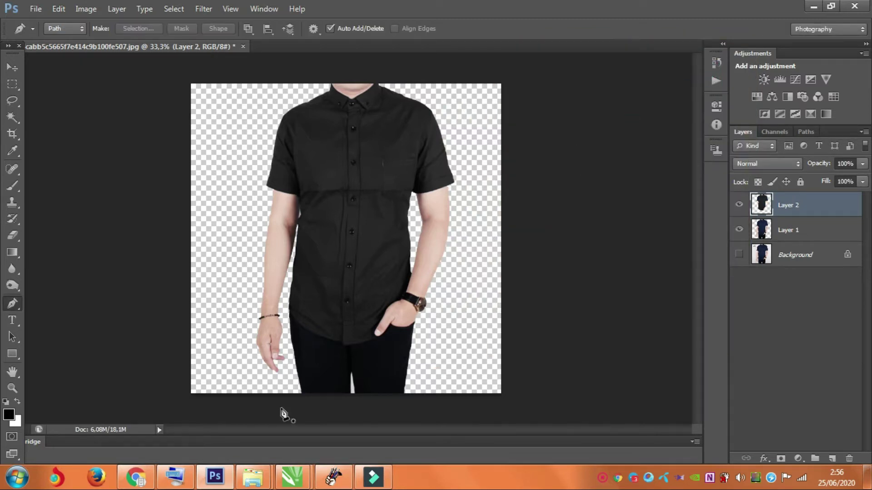
# Step: Place the batik image "a" from the port folder into the shirt document
pyautogui.moveTo(261, 476)
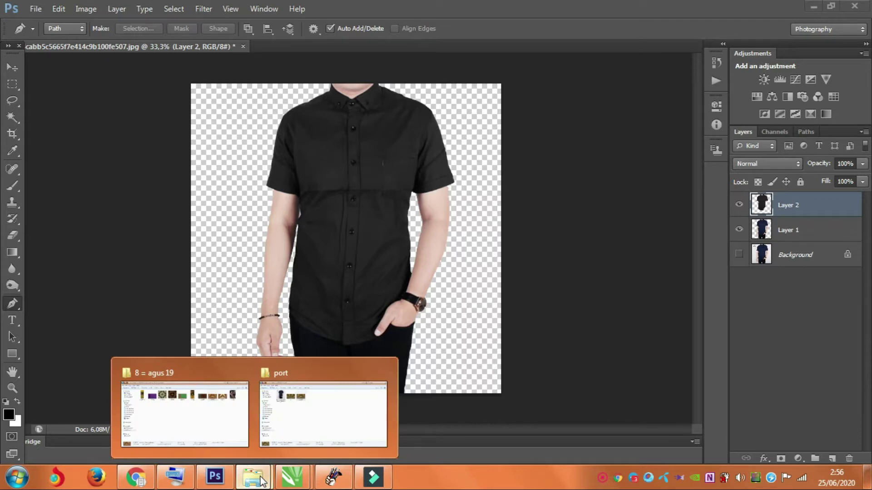
pyautogui.click(293, 421)
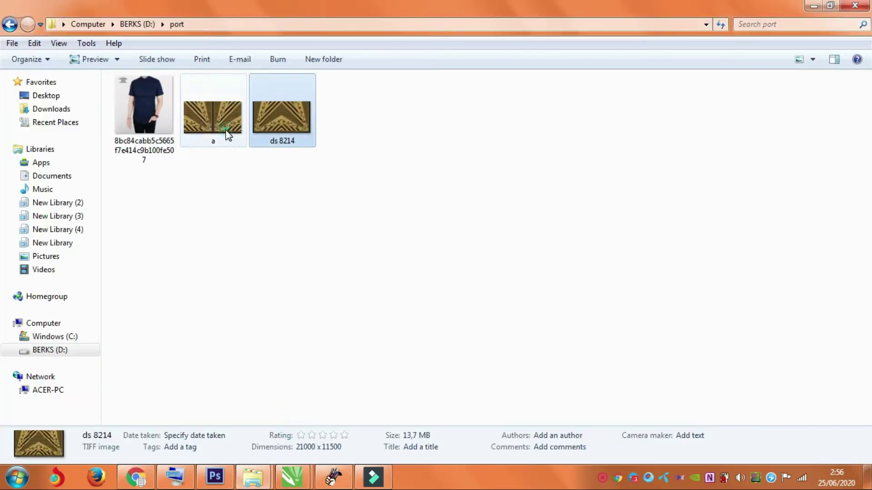
pyautogui.click(215, 121)
pyautogui.moveTo(214, 118); pyautogui.dragTo(354, 240)
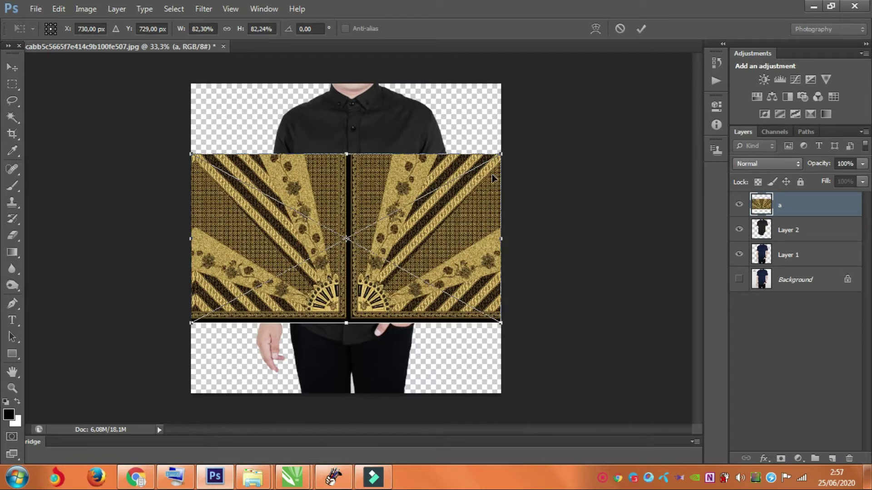
# Step: Enlarge the placed batik from two opposite corners until it covers the shirt, and commit the placement
pyautogui.moveTo(501, 155); pyautogui.dragTo(617, 76)
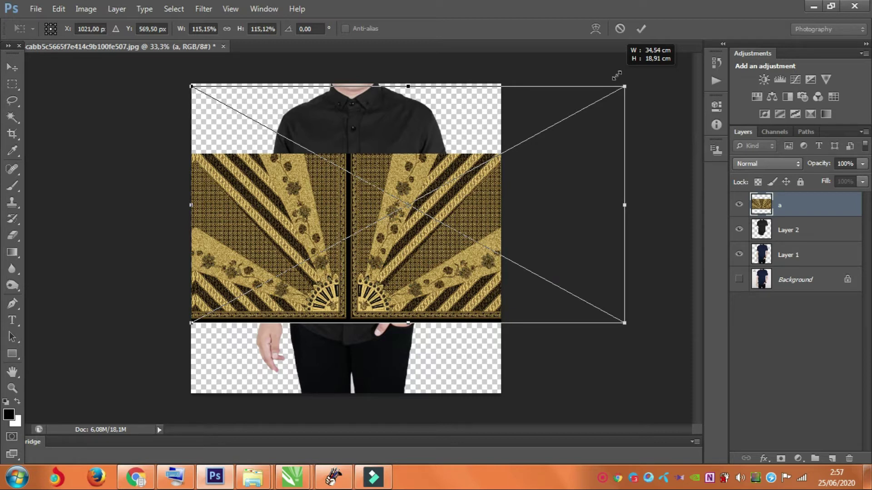
pyautogui.moveTo(617, 76); pyautogui.dragTo(616, 76)
pyautogui.moveTo(192, 324); pyautogui.dragTo(151, 351)
pyautogui.press('p')
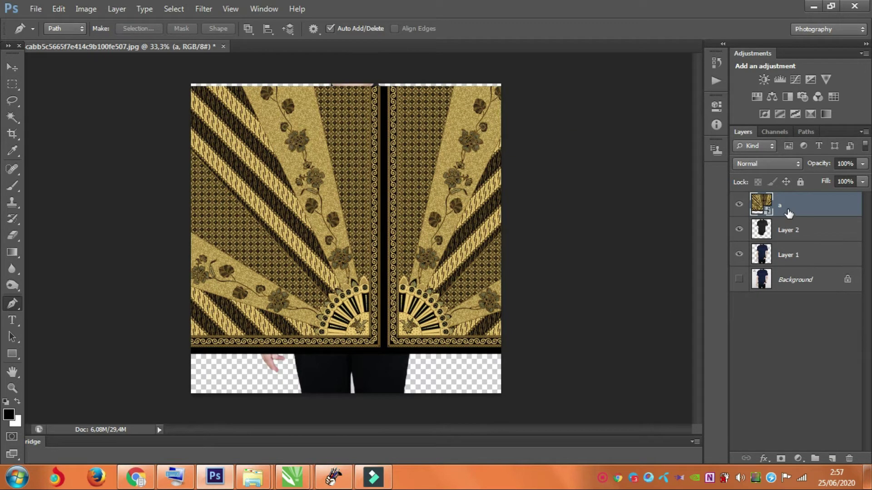
# Step: Clip the batik layer "a" to the shirt on Layer 2 and set its blending mode to Overlay, trying Multiply for comparison
pyautogui.rightClick(788, 212)
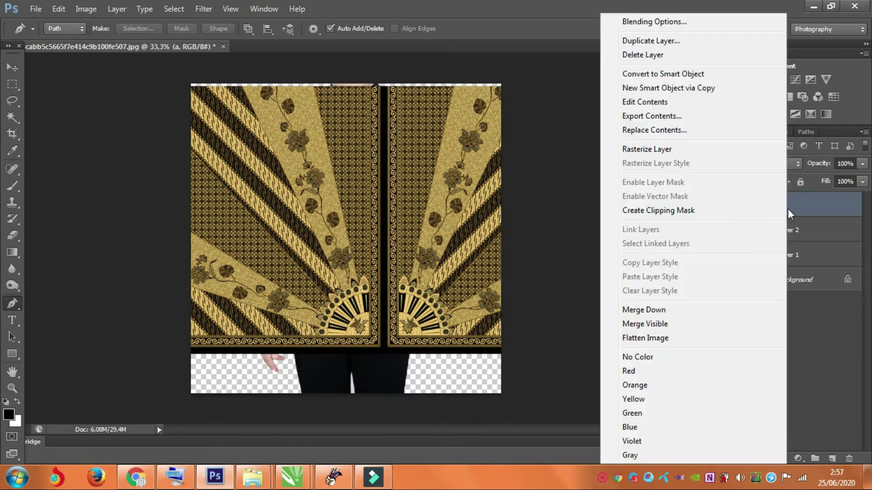
pyautogui.click(710, 217)
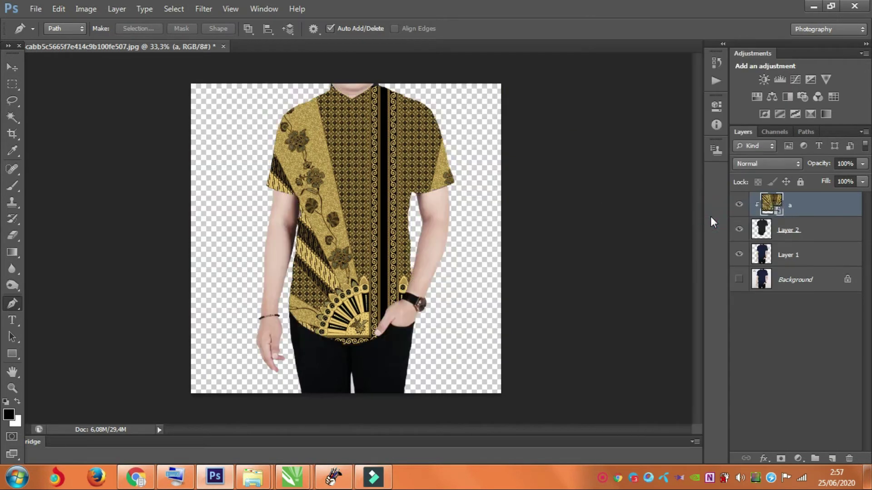
pyautogui.click(792, 162)
pyautogui.click(742, 161)
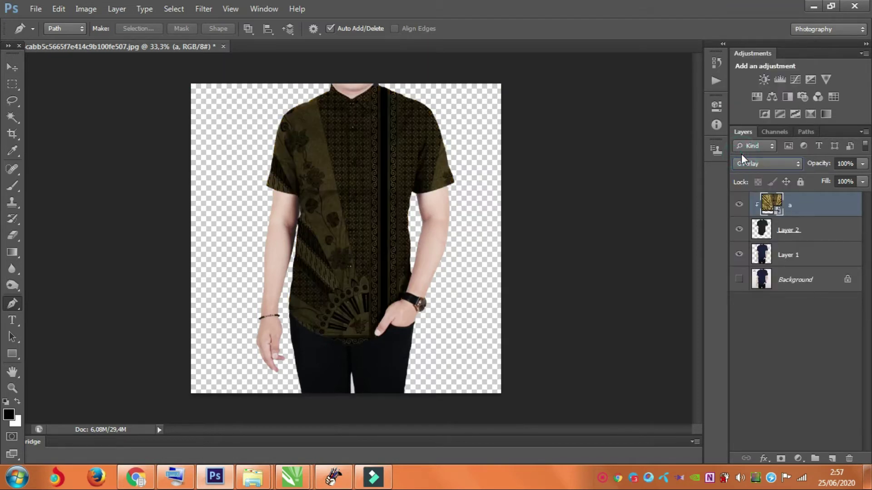
pyautogui.click(765, 163)
pyautogui.click(758, 50)
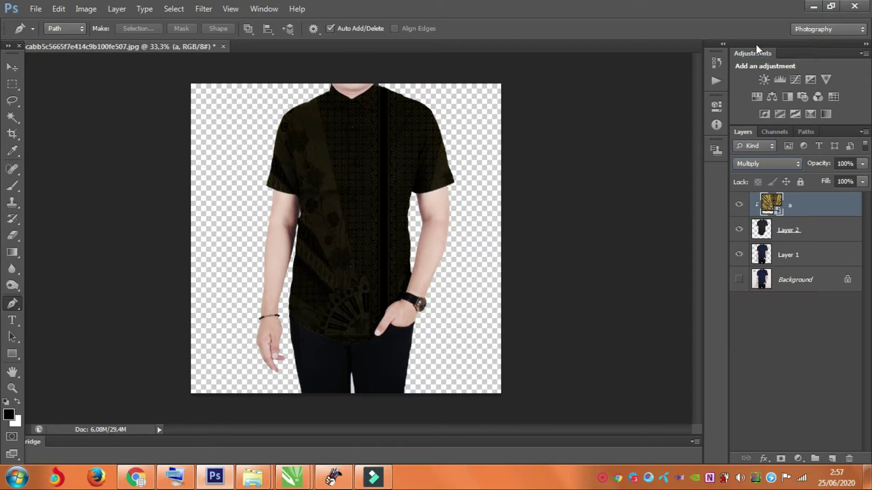
pyautogui.click(756, 164)
pyautogui.click(756, 164)
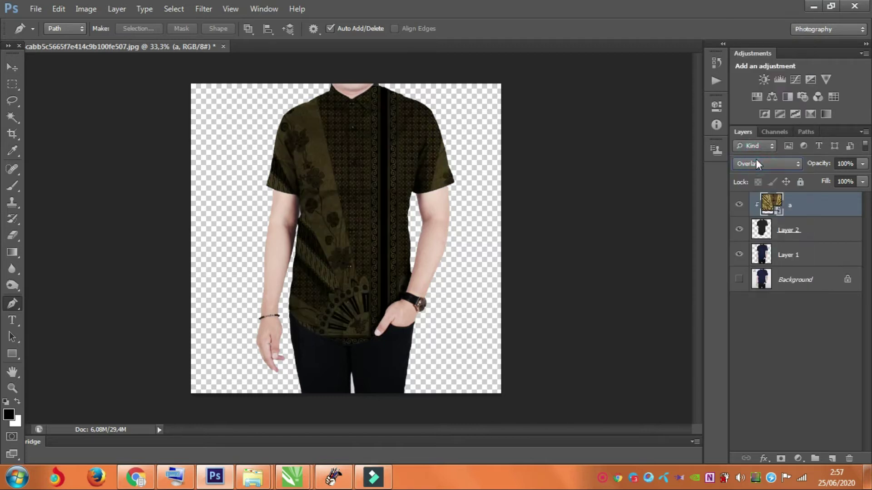
# Step: Move the batik pattern horizontally and fine-tune it so its dark central stripe lines up with the shirt's button placket
pyautogui.click(13, 67)
pyautogui.moveTo(374, 143); pyautogui.dragTo(349, 144)
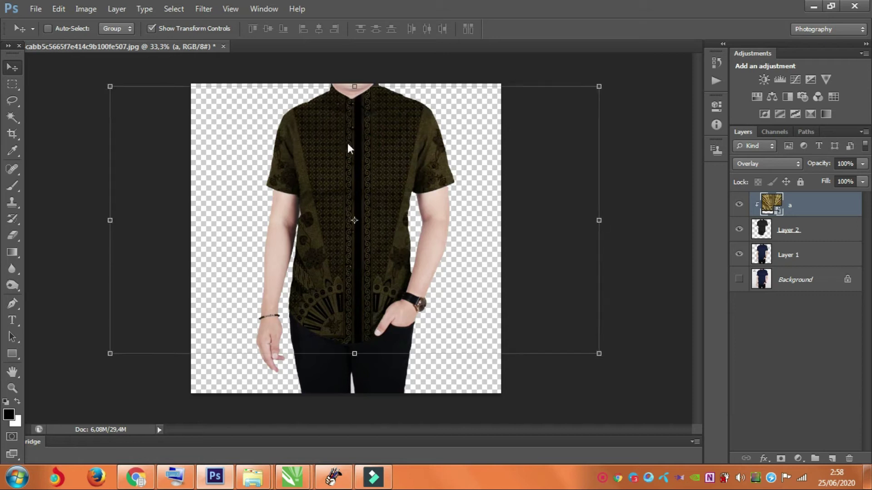
pyautogui.press('Left')
pyautogui.press('Left')
pyautogui.press('Left')
pyautogui.press('Left')
pyautogui.press('Left')
pyautogui.press('Left')
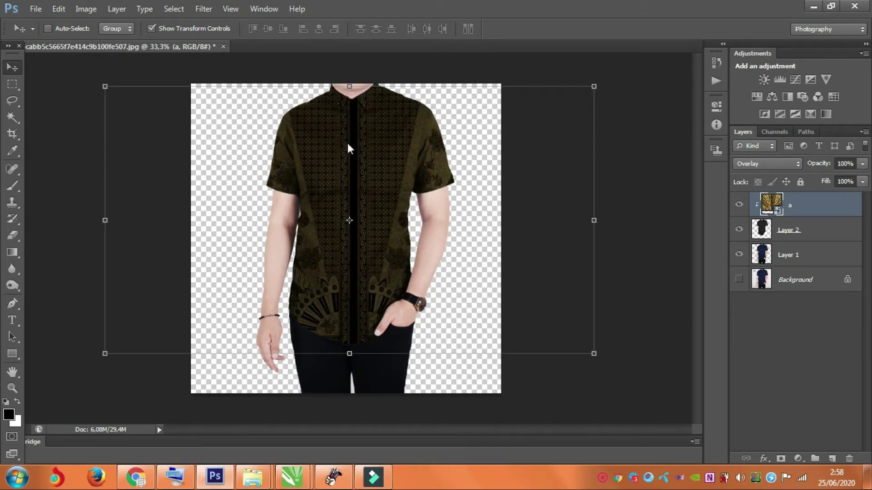
pyautogui.press('Right')
pyautogui.press('Right')
pyautogui.press('Right')
pyautogui.press('Right')
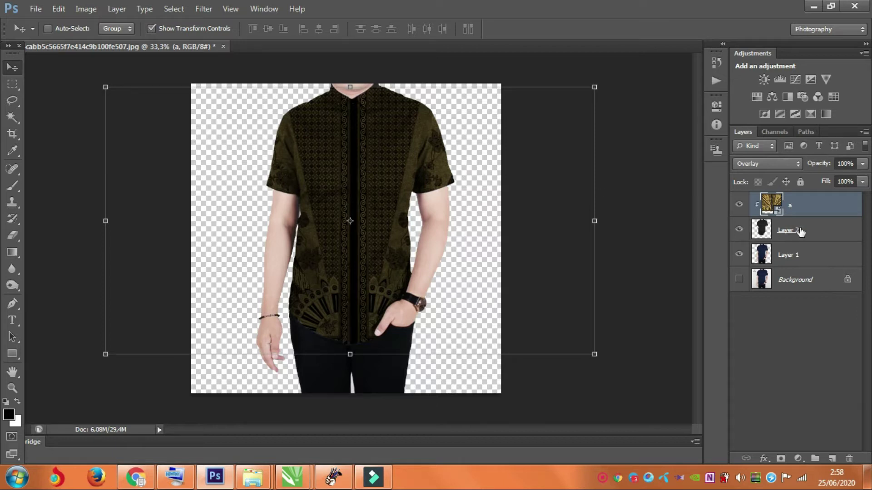
# Step: Apply Brightness/Contrast to the shirt on Layer 2 with brightness 100 and a slightly lowered contrast
pyautogui.click(800, 232)
pyautogui.click(86, 9)
pyautogui.moveTo(88, 39)
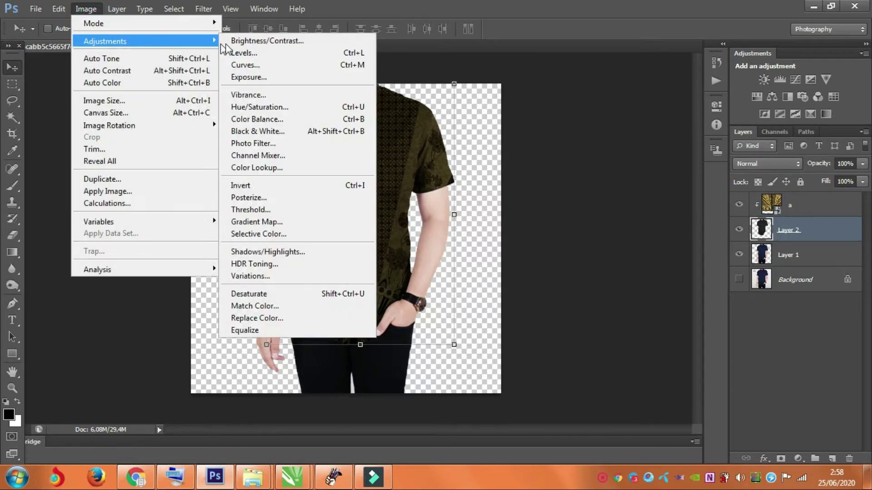
pyautogui.click(272, 23)
pyautogui.moveTo(420, 135); pyautogui.dragTo(529, 157)
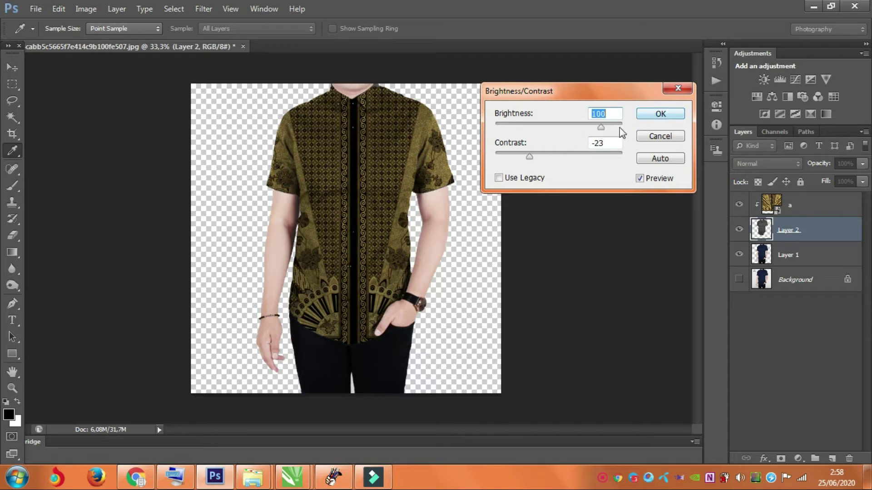
pyautogui.moveTo(529, 157); pyautogui.dragTo(525, 156)
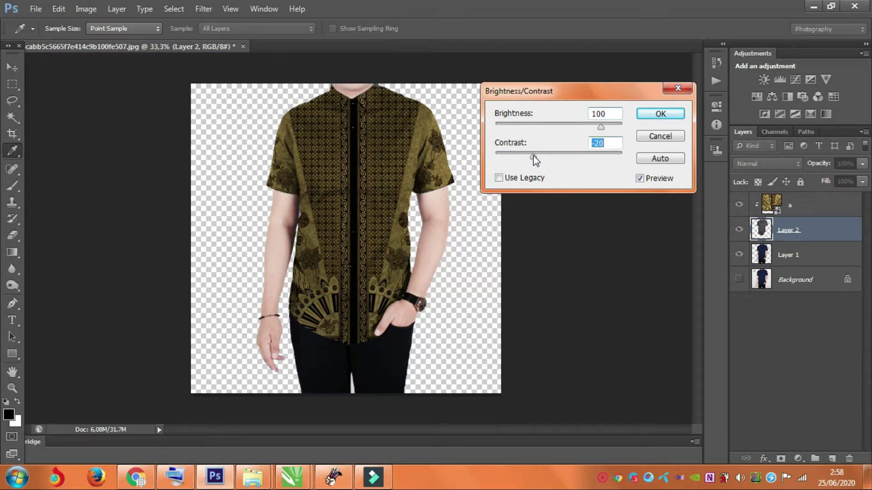
pyautogui.moveTo(533, 155); pyautogui.dragTo(537, 156)
pyautogui.click(661, 116)
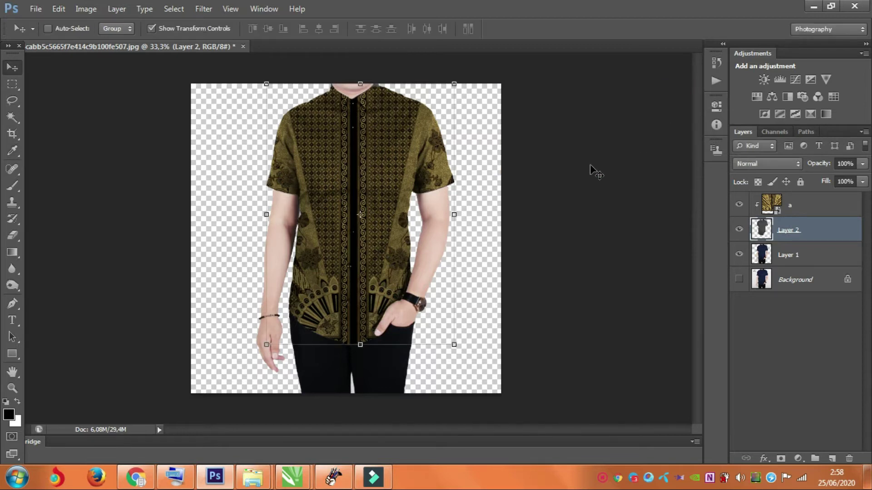
# Step: Show the Background layer and hide the batik layer "a" to expose the grey shirt collar up close
pyautogui.hotkey('ctrl', '+')
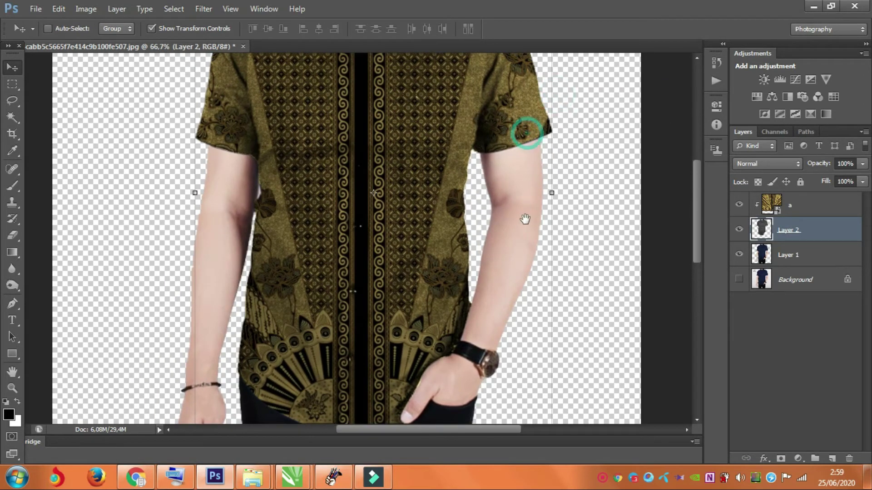
pyautogui.moveTo(530, 131); pyautogui.dragTo(526, 219)
pyautogui.click(739, 279)
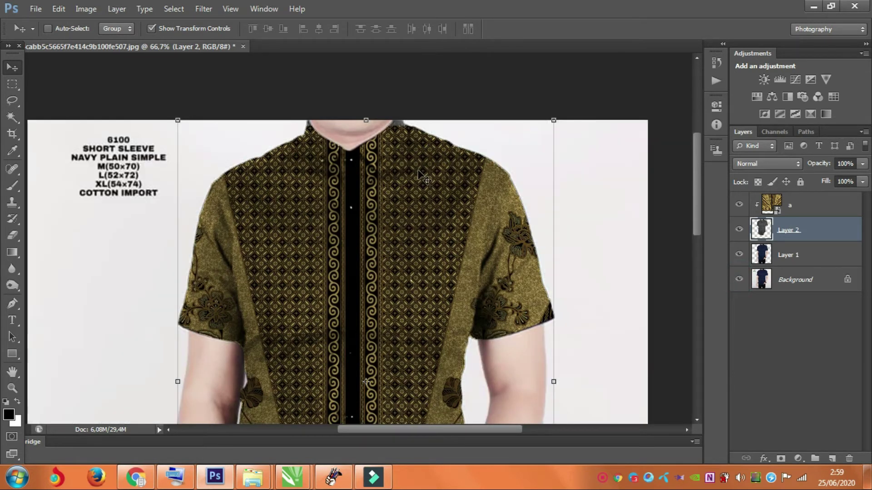
pyautogui.hotkey('ctrl', '+')
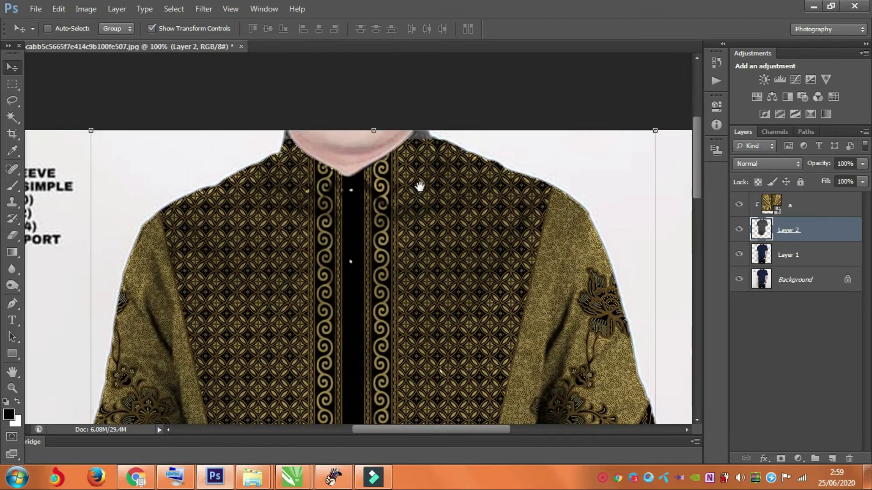
pyautogui.scroll(3, 441, 181)
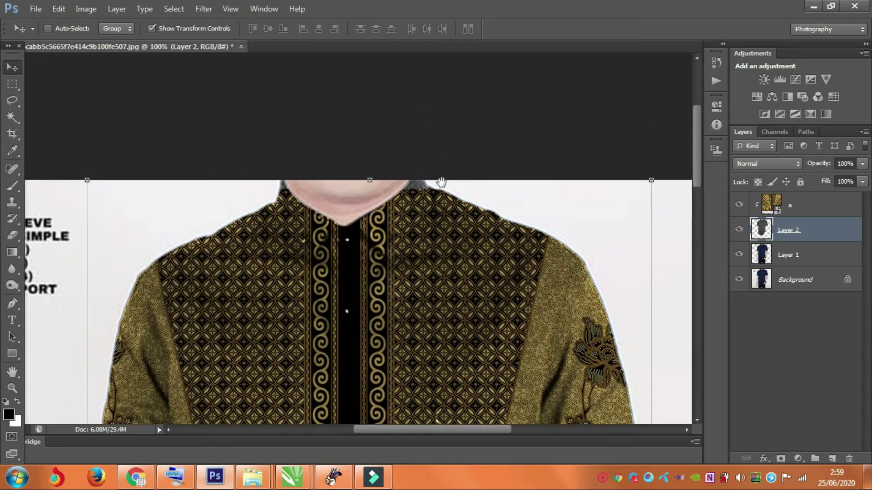
pyautogui.click(739, 204)
pyautogui.hotkey('ctrl', '+')
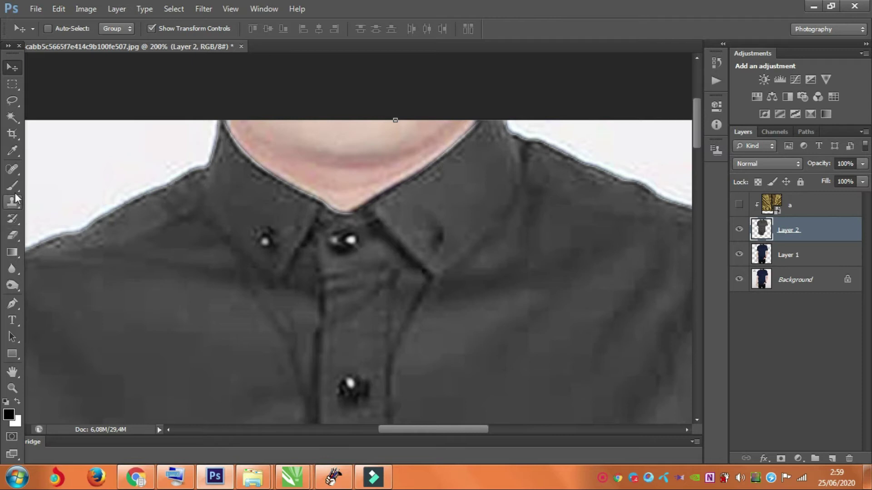
# Step: Trace the collar flap on the right side of the image with a closed Pen path
pyautogui.click(16, 312)
pyautogui.click(501, 117)
pyautogui.moveTo(521, 165); pyautogui.dragTo(520, 181)
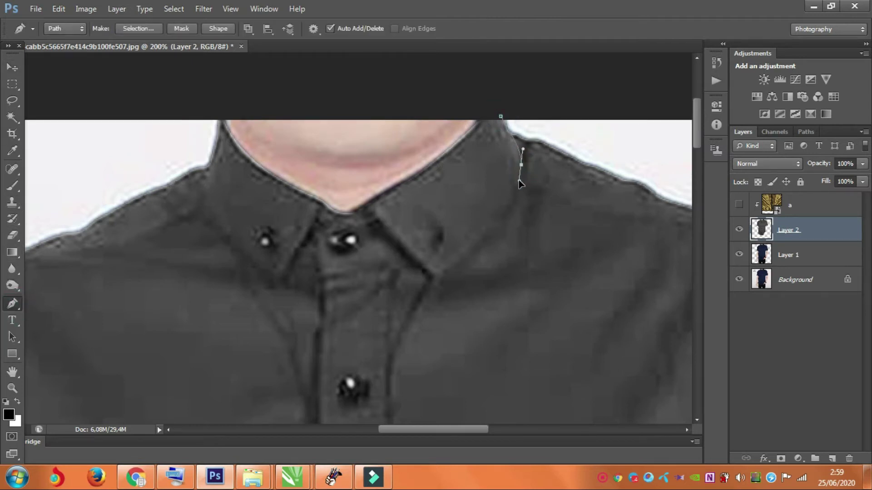
pyautogui.moveTo(495, 222); pyautogui.dragTo(485, 232)
pyautogui.click(437, 272)
pyautogui.click(368, 208)
pyautogui.moveTo(447, 153); pyautogui.dragTo(480, 130)
pyautogui.click(483, 116)
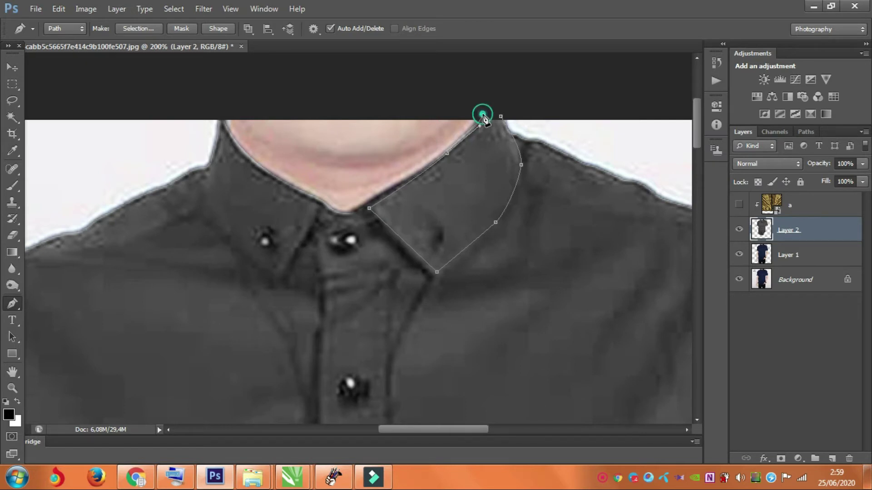
pyautogui.click(501, 117)
# Step: Turn the collar path into a selection, copy that area of Layer 2 to a new layer, and name it "kerah kanan"
pyautogui.rightClick(501, 119)
pyautogui.click(489, 133)
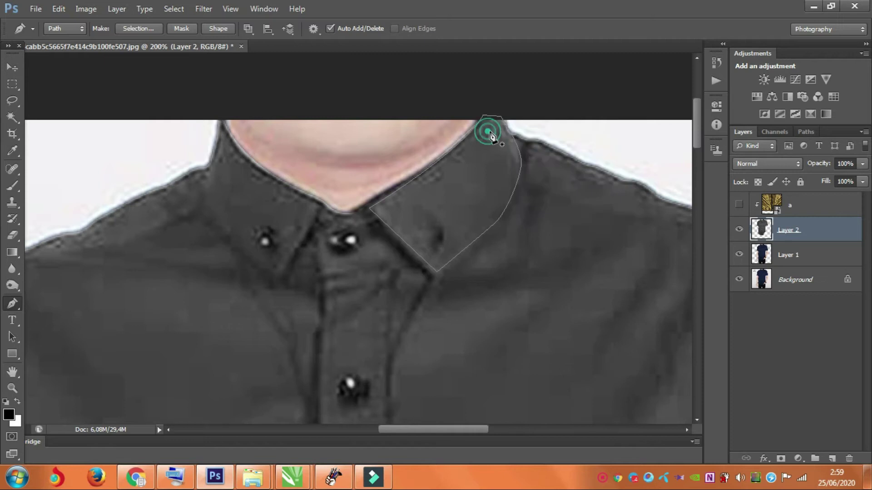
pyautogui.rightClick(516, 141)
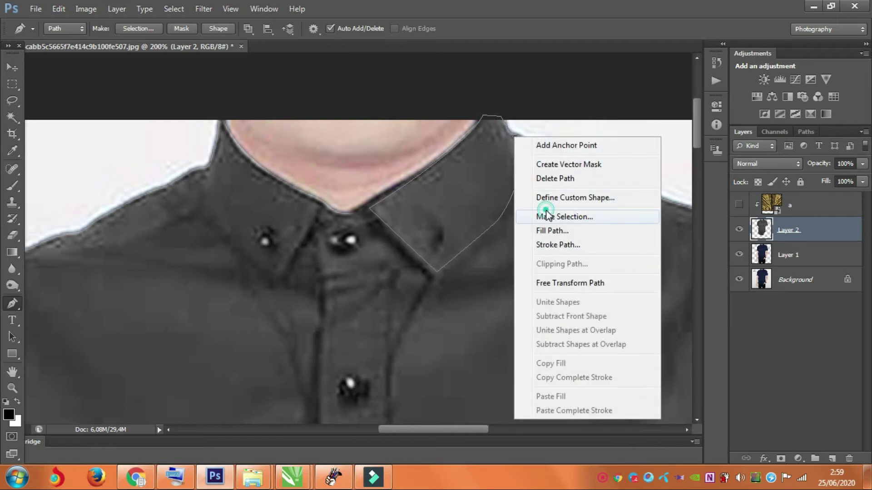
pyautogui.click(545, 215)
pyautogui.press('Return')
pyautogui.hotkey('ctrl', 'j')
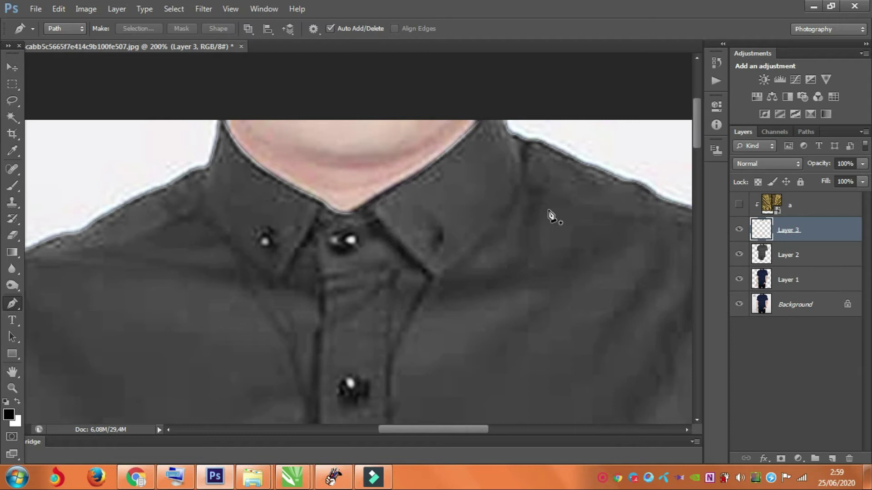
pyautogui.doubleClick(788, 230)
pyautogui.write('kerah kanan')
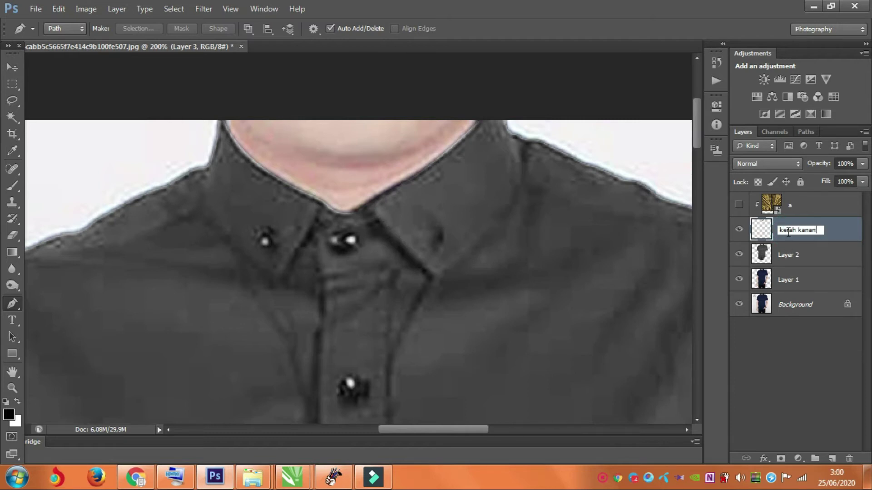
pyautogui.press('Return')
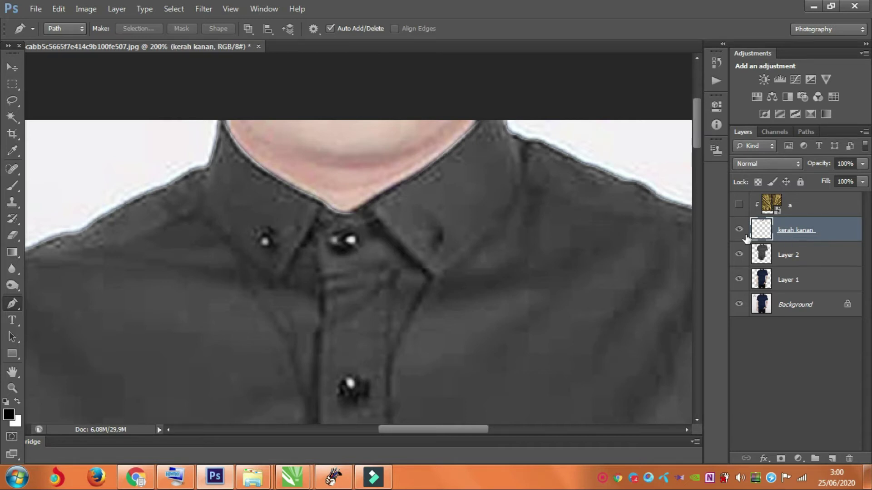
# Step: With Layer 2 active, trace the collar flap on the left side of the image with a closed Pen path
pyautogui.click(772, 255)
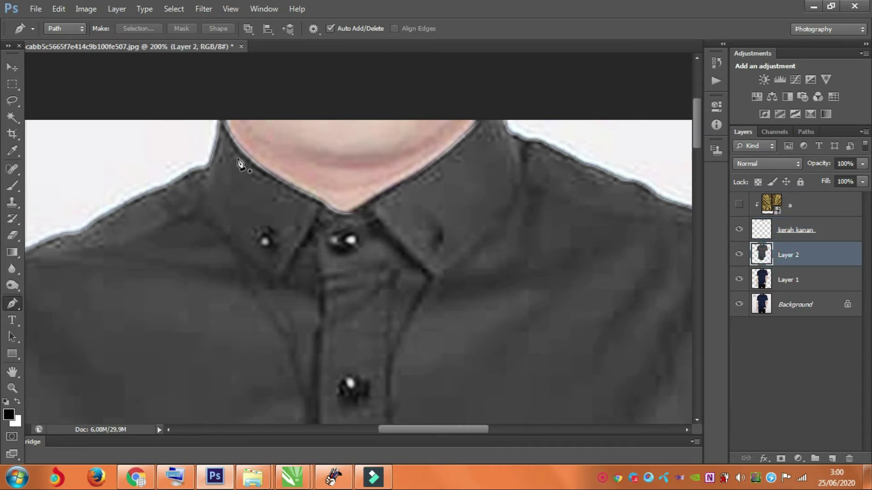
pyautogui.click(221, 117)
pyautogui.moveTo(241, 156); pyautogui.dragTo(258, 170)
pyautogui.moveTo(313, 200); pyautogui.dragTo(319, 202)
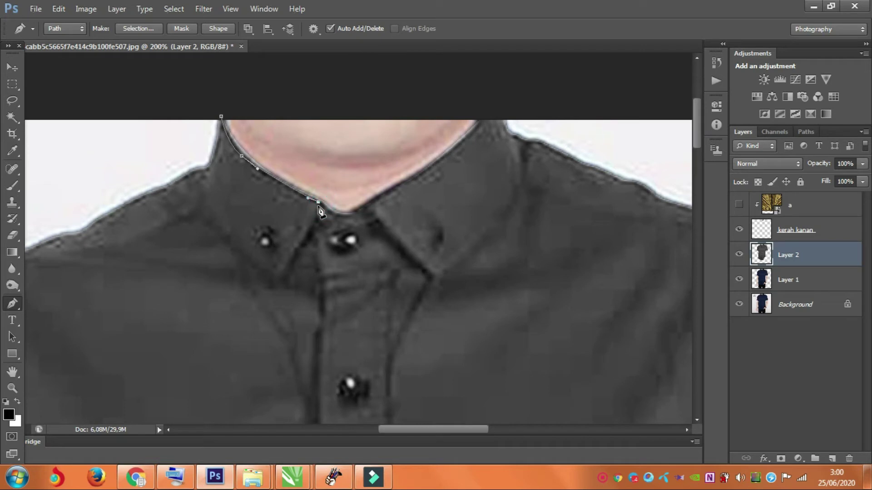
pyautogui.moveTo(301, 239); pyautogui.dragTo(294, 252)
pyautogui.click(279, 276)
pyautogui.moveTo(222, 231); pyautogui.dragTo(215, 217)
pyautogui.click(206, 173)
pyautogui.click(206, 147)
pyautogui.click(221, 117)
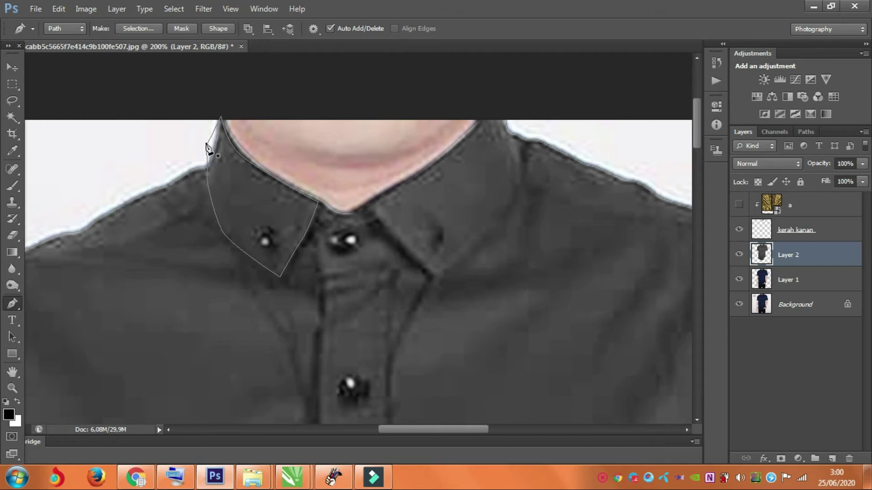
# Step: Turn the left collar path into a selection and copy that area of Layer 2 to a new layer
pyautogui.rightClick(207, 146)
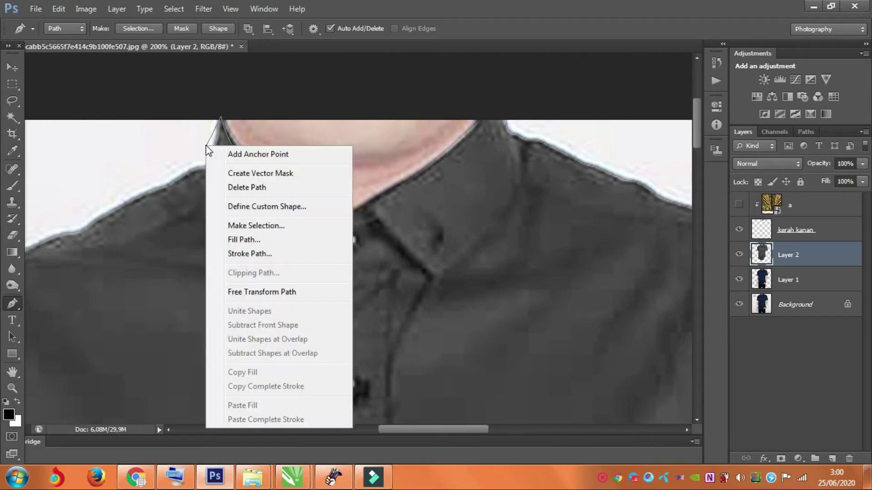
pyautogui.click(249, 225)
pyautogui.press('Return')
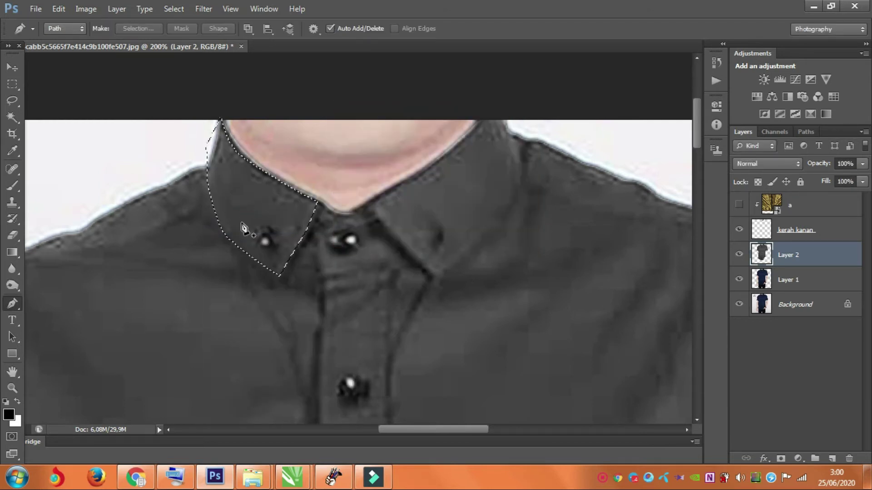
pyautogui.hotkey('ctrl', 'j')
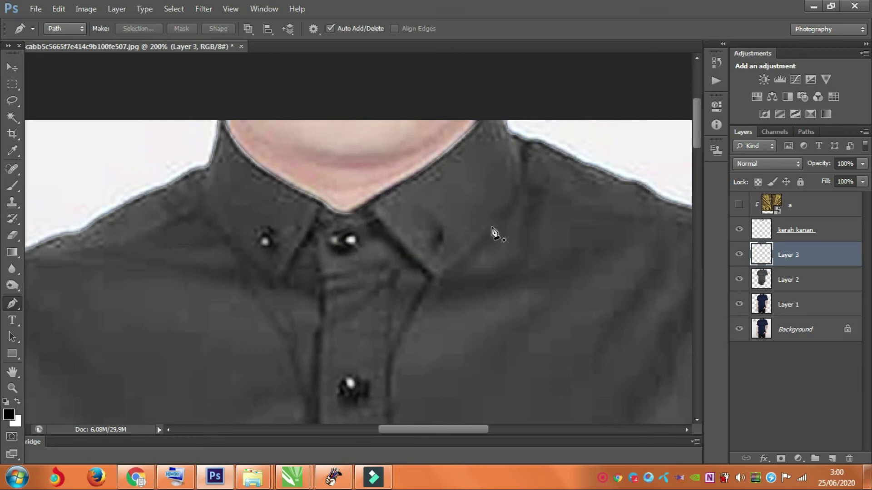
pyautogui.rightClick(785, 258)
pyautogui.click(696, 181)
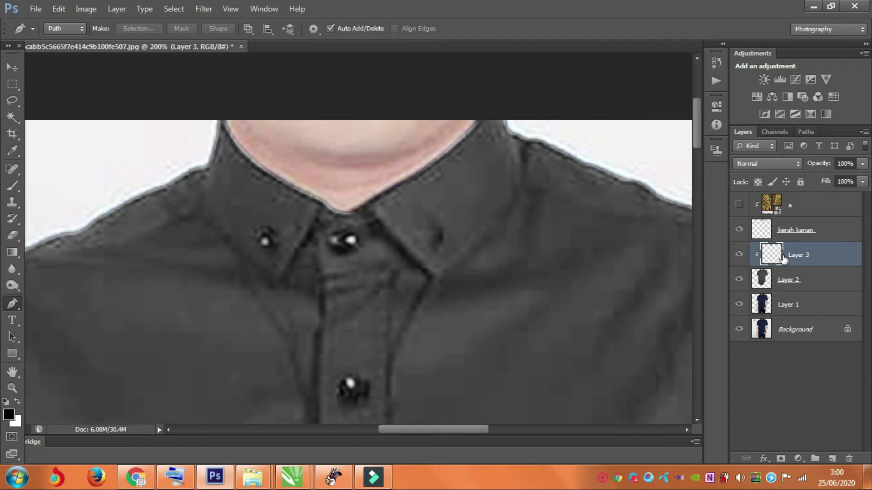
pyautogui.rightClick(783, 256)
pyautogui.click(681, 177)
# Step: Rename the left collar's layer as "kerah kr"
pyautogui.doubleClick(790, 258)
pyautogui.write('kerah kr')
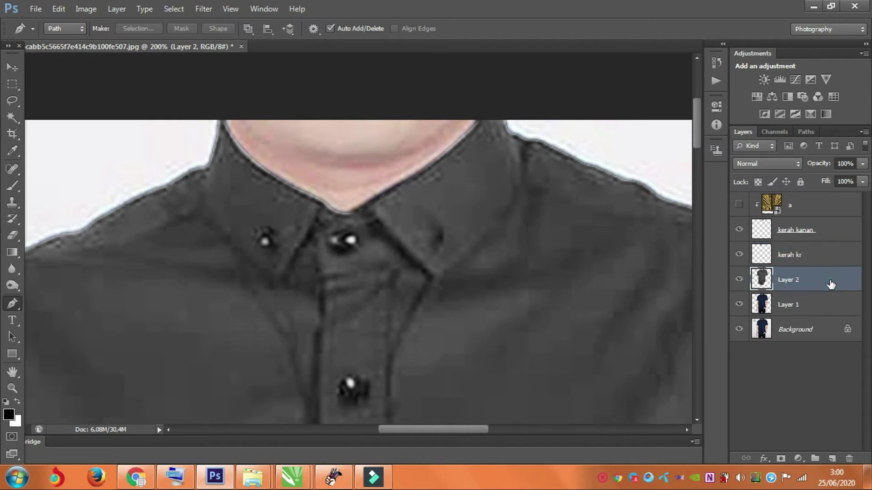
# Step: Move the batik layer "a" beneath both collar layers, directly above Layer 2, and show it again
pyautogui.moveTo(804, 205); pyautogui.dragTo(805, 264)
pyautogui.click(739, 255)
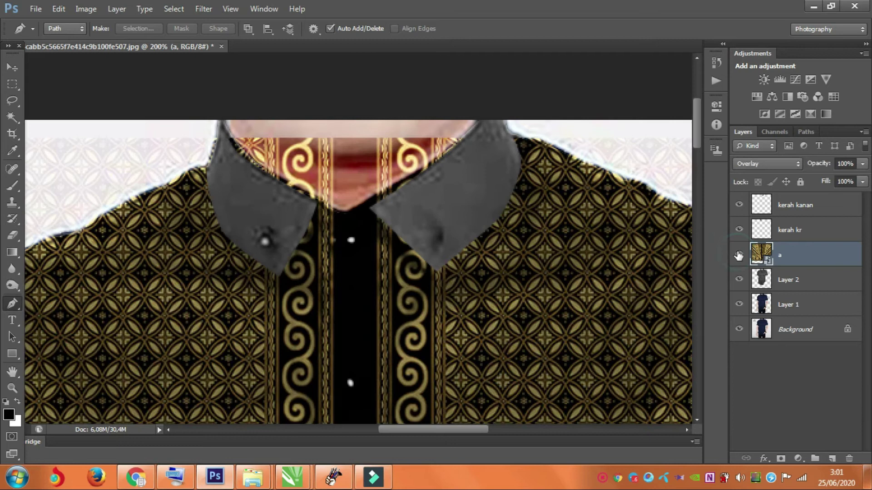
pyautogui.hotkey('ctrl', '-')
pyautogui.hotkey('ctrl', '-')
pyautogui.hotkey('ctrl', '-')
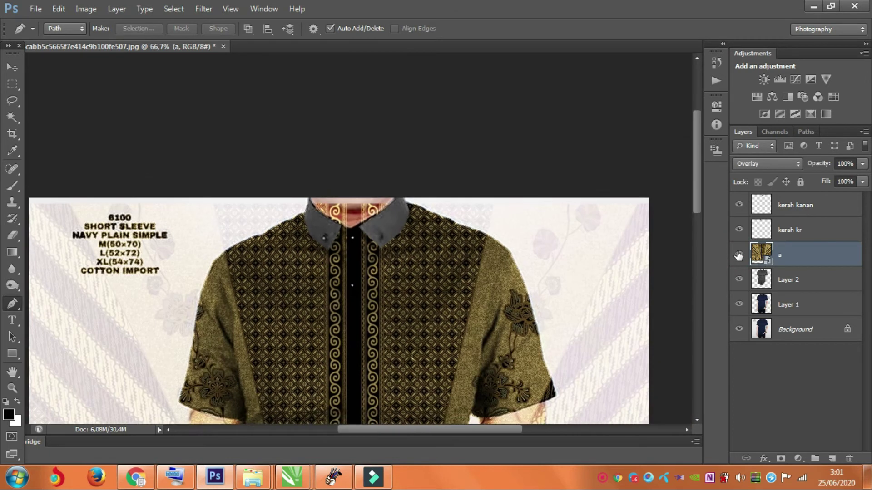
# Step: Clip the batik layer "a" to Layer 2 with a clipping mask
pyautogui.rightClick(796, 257)
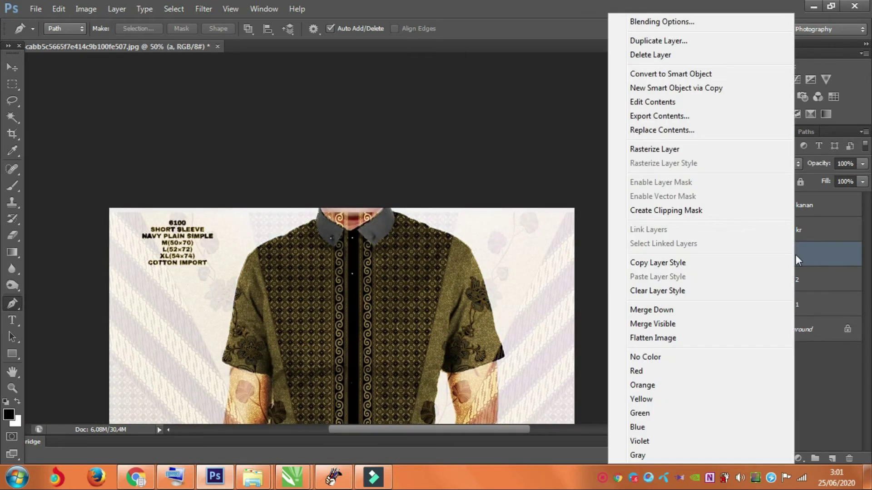
pyautogui.click(723, 213)
# Step: Cover the product text block on the Background layer with a rectangular fill sampled from the backdrop colour, and deselect
pyautogui.click(12, 86)
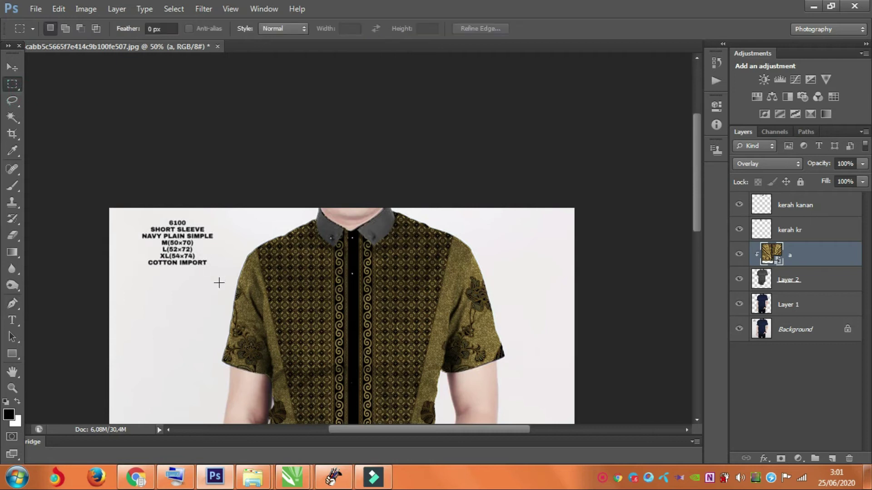
pyautogui.moveTo(219, 280); pyautogui.dragTo(134, 217)
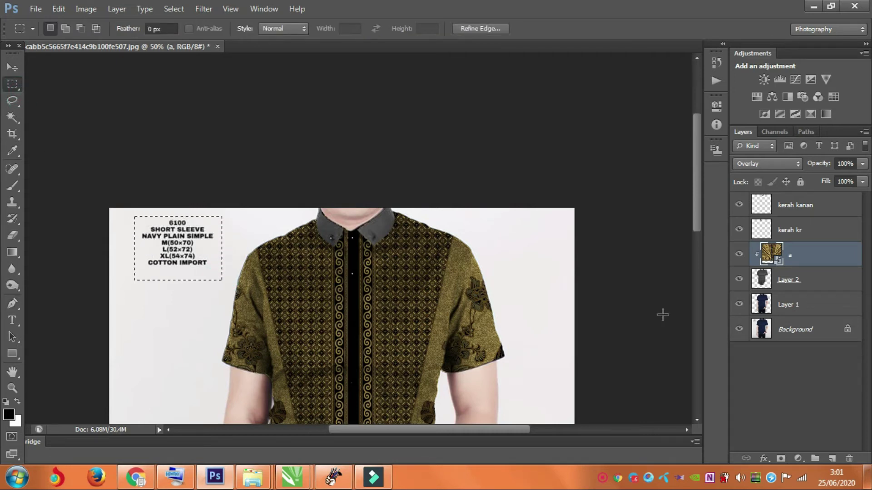
pyautogui.click(777, 337)
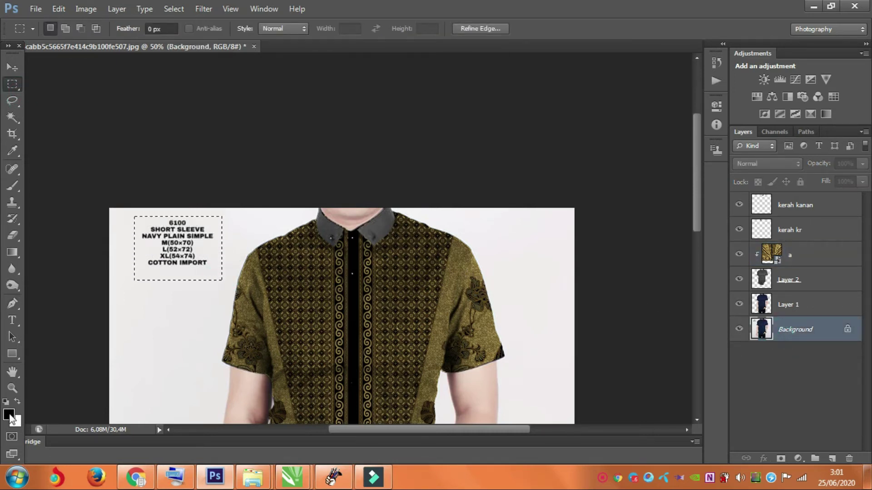
pyautogui.click(9, 414)
pyautogui.click(162, 334)
pyautogui.click(567, 107)
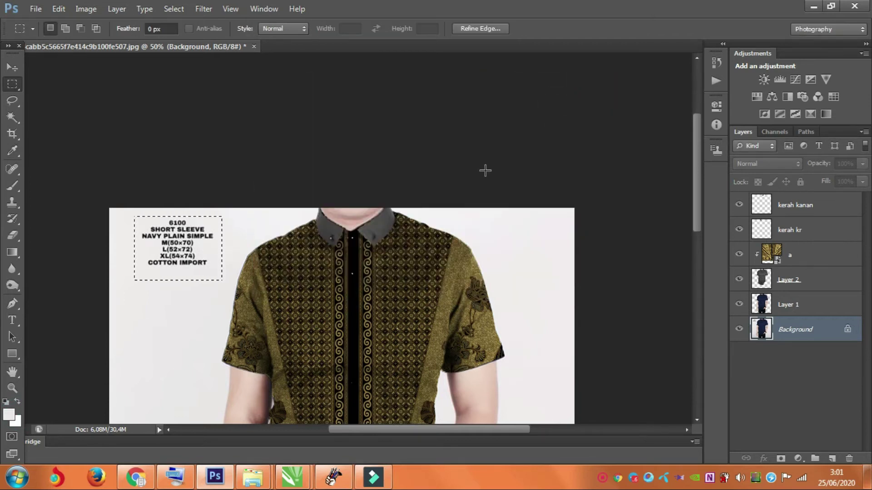
pyautogui.hotkey('alt', 'BackSpace')
pyautogui.hotkey('ctrl', 'd')
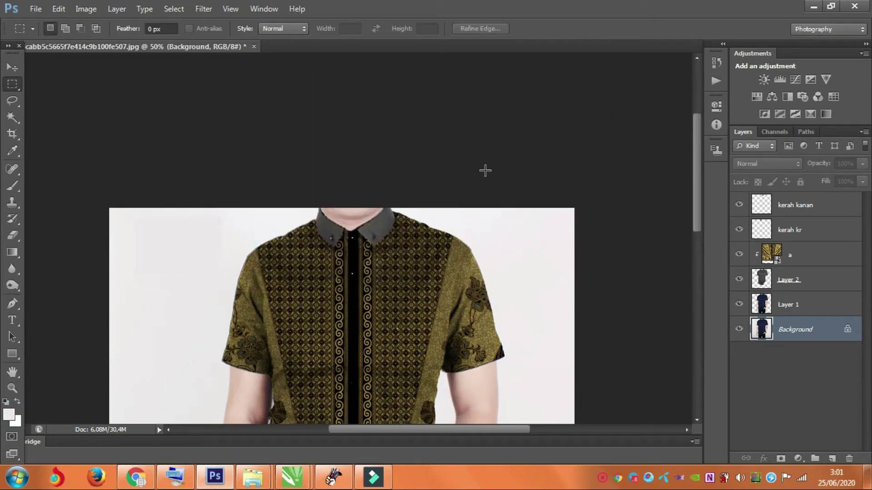
# Step: Select the "kerah kanan" and "kerah kr" layers together and nudge them slightly up and right to cover the pattern edge along the neckline
pyautogui.scroll(-1, 485, 170)
pyautogui.scroll(2, 485, 170)
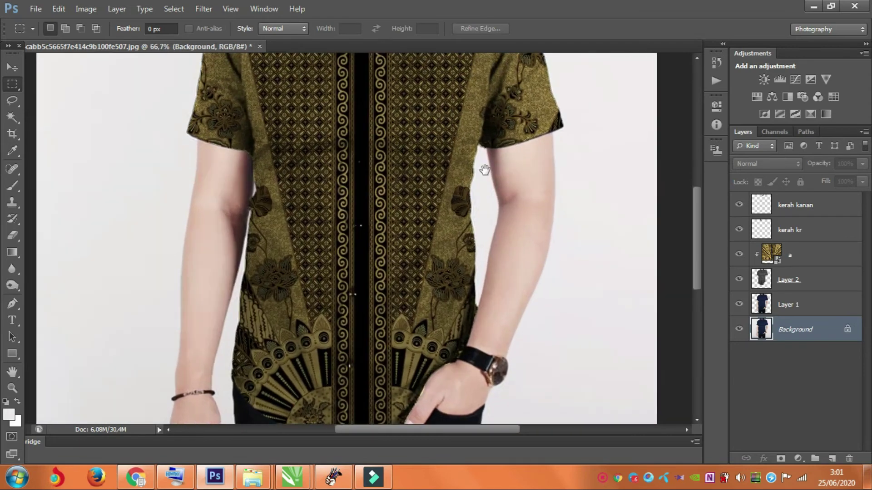
pyautogui.scroll(2, 484, 169)
pyautogui.scroll(1, 444, 200)
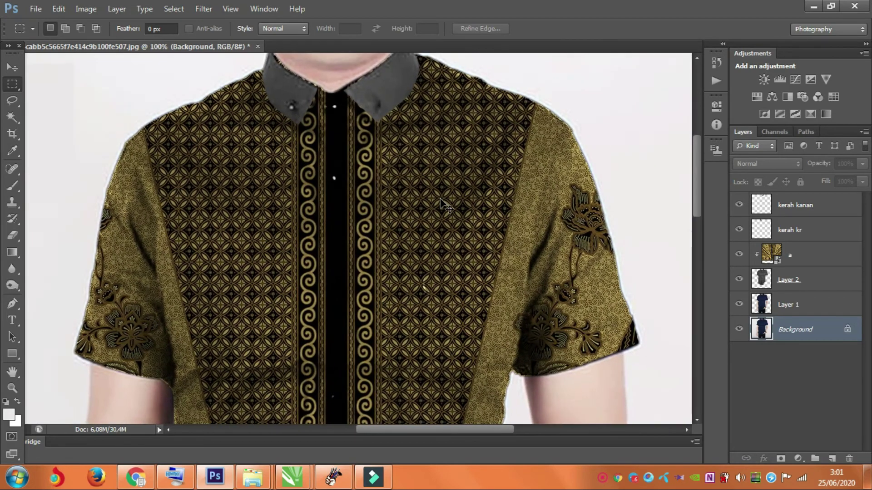
pyautogui.scroll(1, 444, 200)
pyautogui.moveTo(436, 122); pyautogui.dragTo(443, 253)
pyautogui.moveTo(421, 136); pyautogui.dragTo(422, 235)
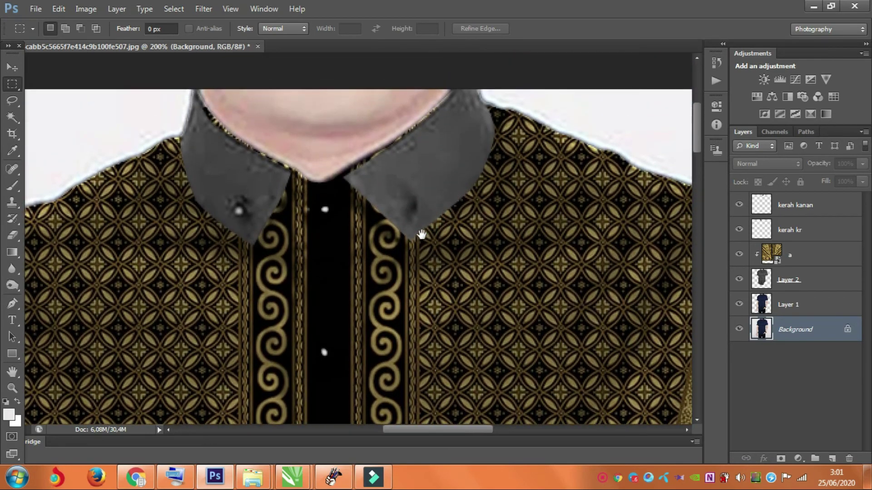
pyautogui.click(796, 230)
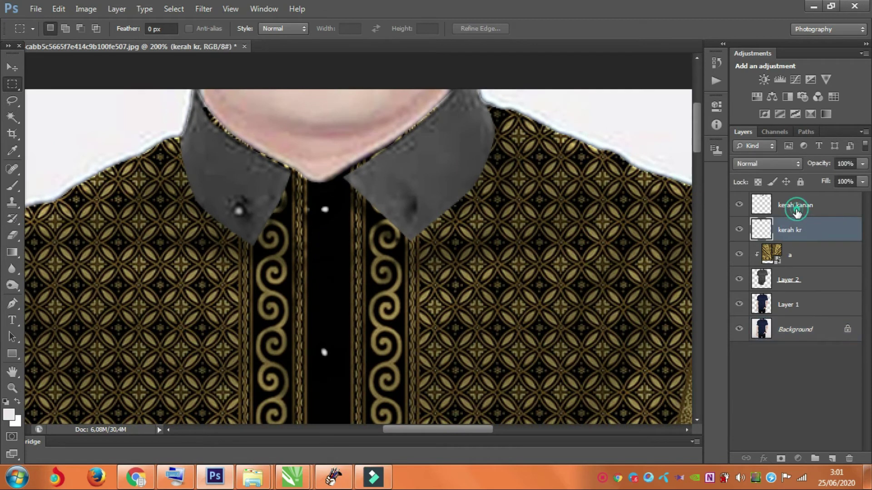
pyautogui.keyDown('shift'); pyautogui.click(797, 212); pyautogui.keyUp('shift')
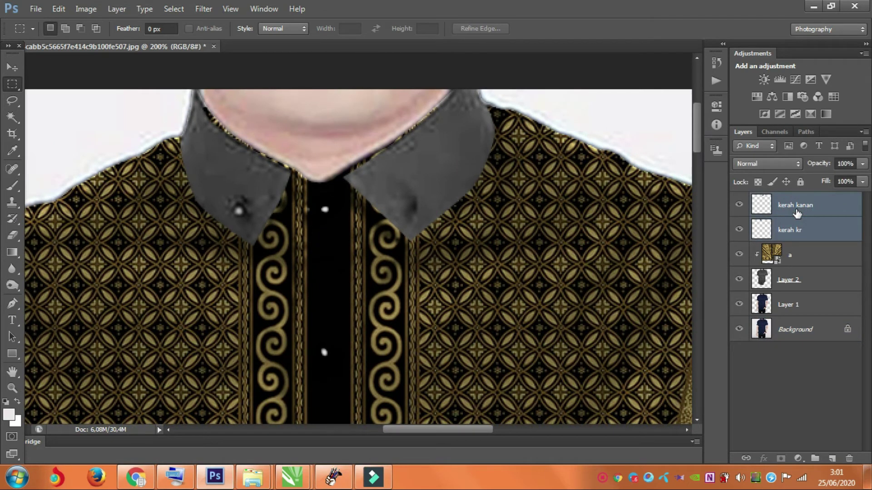
pyautogui.press('v')
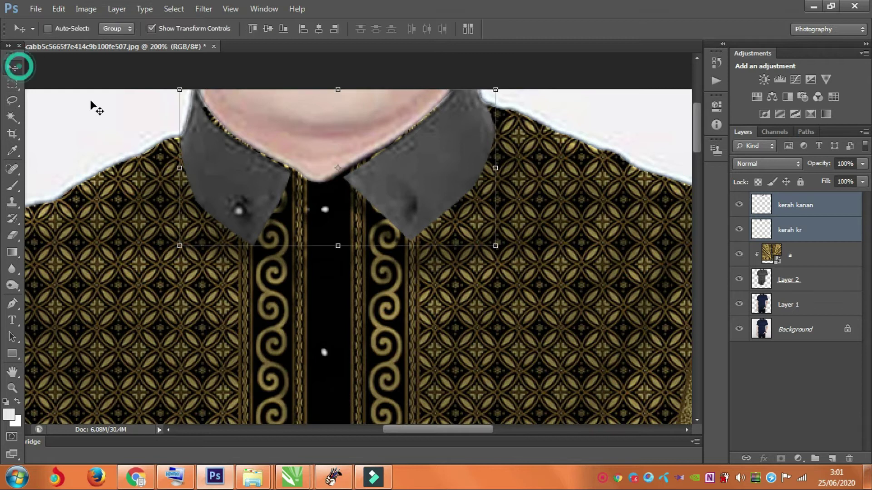
pyautogui.press('Up')
pyautogui.press('Right')
pyautogui.press('Up')
pyautogui.press('Up')
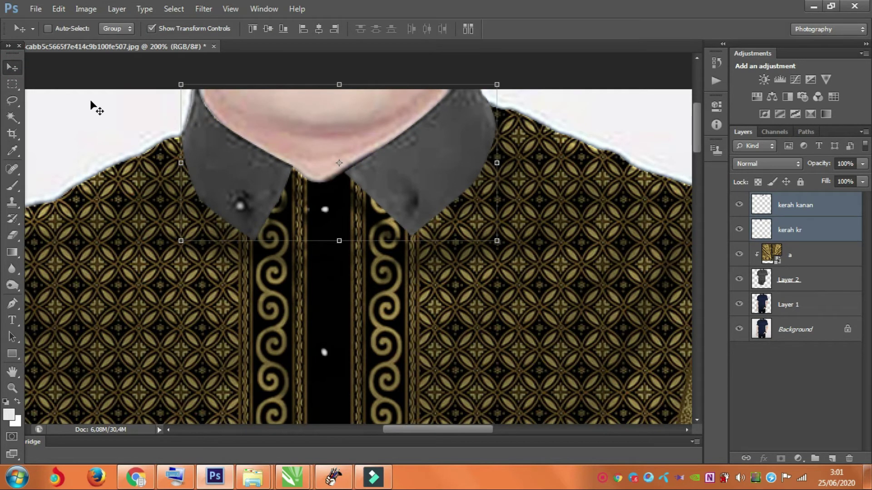
# Step: Duplicate the batik layer "a" and place the copy directly above "kerah kr"
pyautogui.click(798, 253)
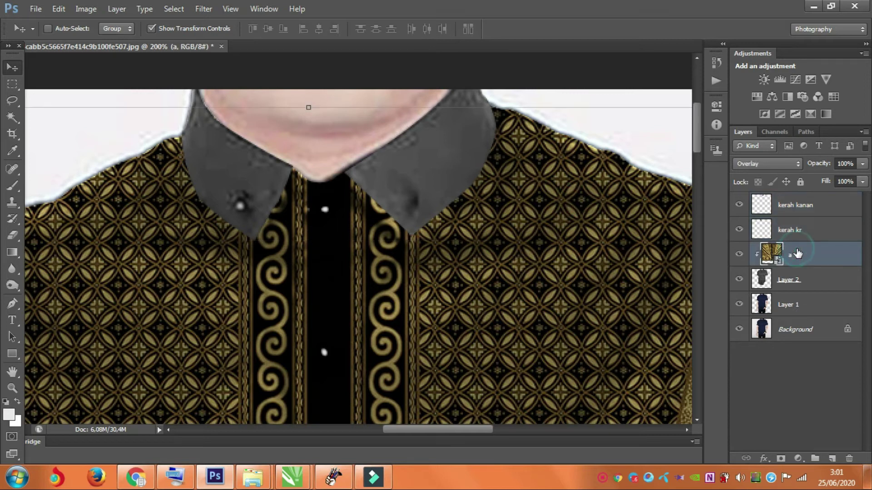
pyautogui.hotkey('ctrl', 'j')
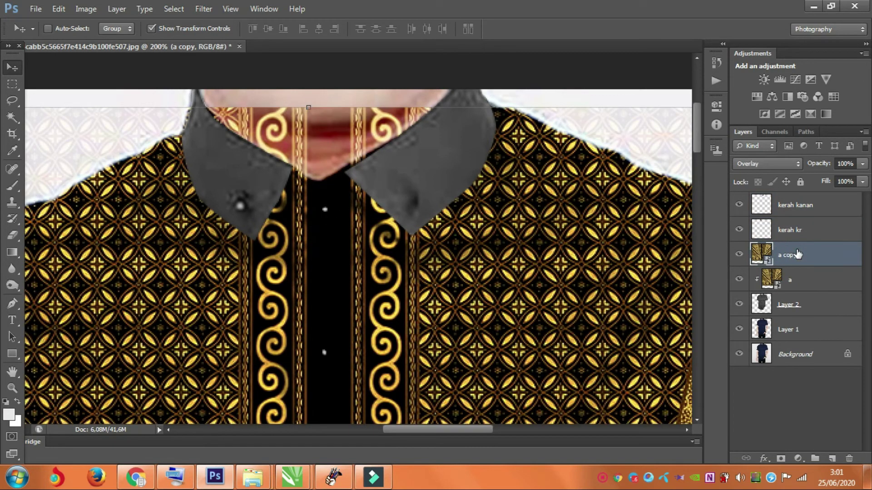
pyautogui.hotkey('ctrl', '-')
pyautogui.hotkey('ctrl', '-')
pyautogui.moveTo(798, 254); pyautogui.dragTo(797, 228)
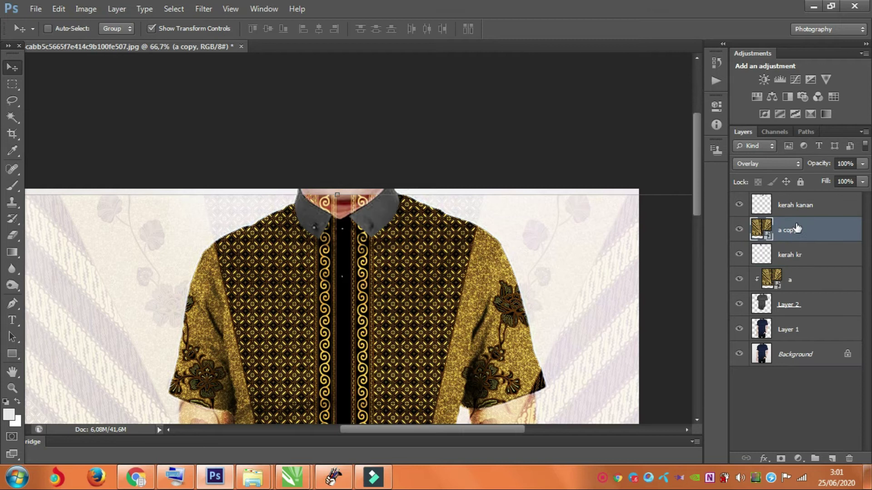
# Step: Set the batik copy to Normal blending and 41% opacity, and move it so its lower border band crosses the collar
pyautogui.click(794, 163)
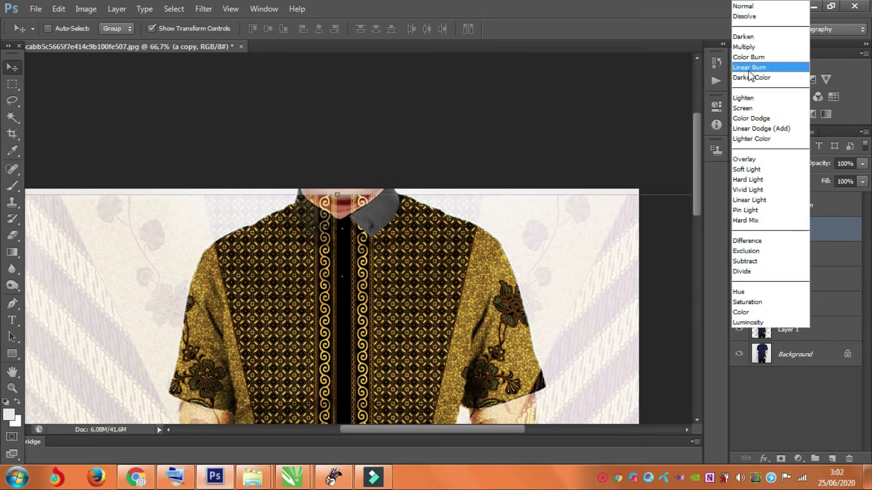
pyautogui.click(743, 6)
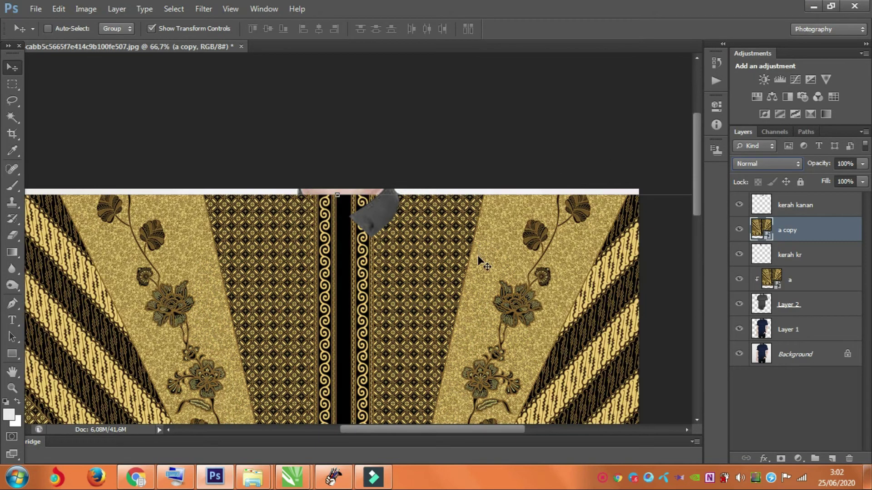
pyautogui.moveTo(468, 259); pyautogui.dragTo(392, 231)
pyautogui.click(862, 164)
pyautogui.moveTo(862, 178); pyautogui.dragTo(825, 178)
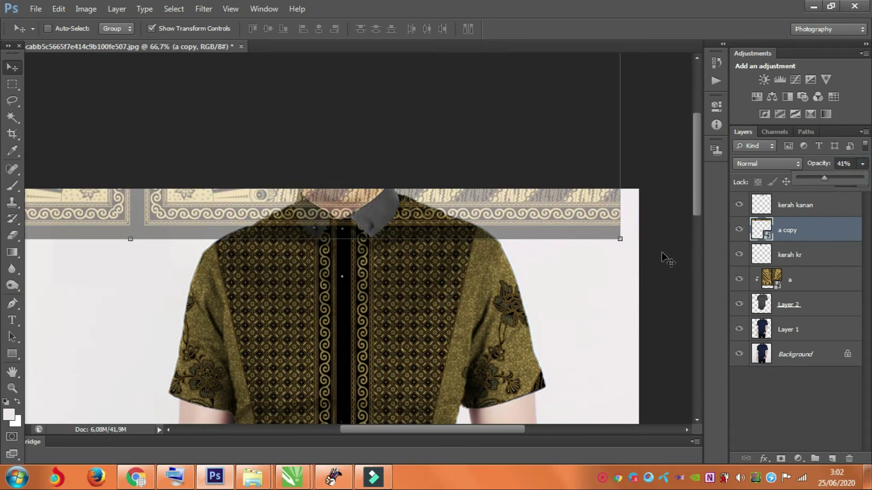
# Step: Rotate the batik copy to about 31.9° and position its scroll border along the collar flap on the image's left side
pyautogui.hotkey('ctrl', 't')
pyautogui.moveTo(603, 306); pyautogui.dragTo(517, 394)
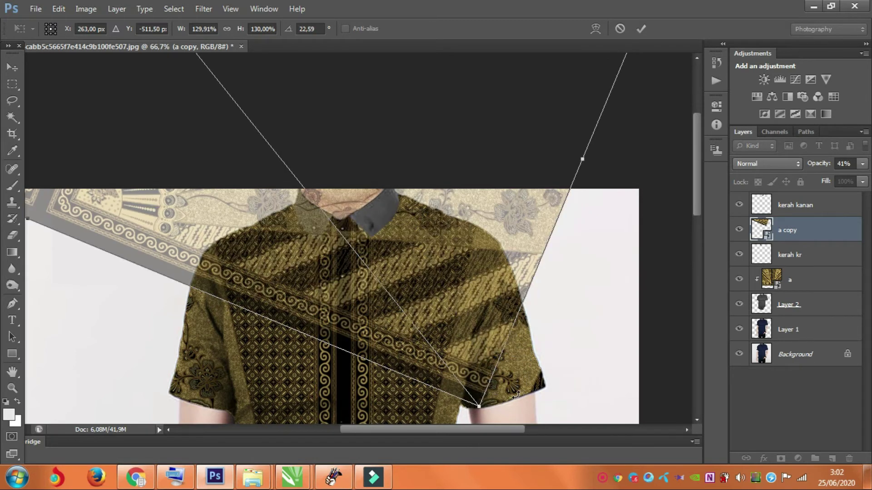
pyautogui.moveTo(454, 332); pyautogui.dragTo(410, 224)
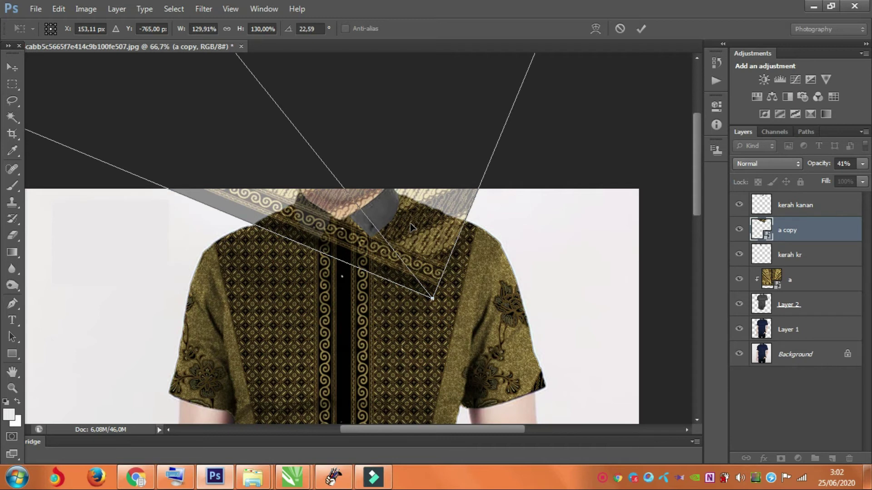
pyautogui.moveTo(453, 292); pyautogui.dragTo(384, 352)
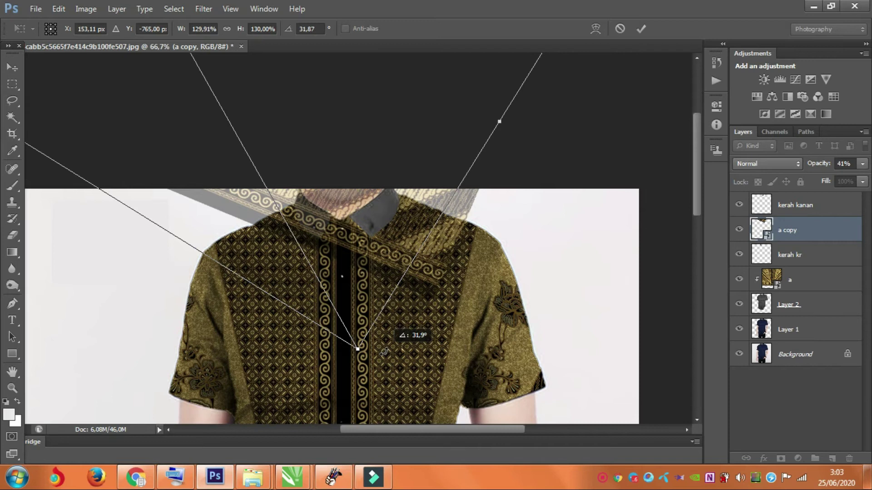
pyautogui.moveTo(385, 351); pyautogui.dragTo(385, 351)
pyautogui.moveTo(355, 286); pyautogui.dragTo(326, 191)
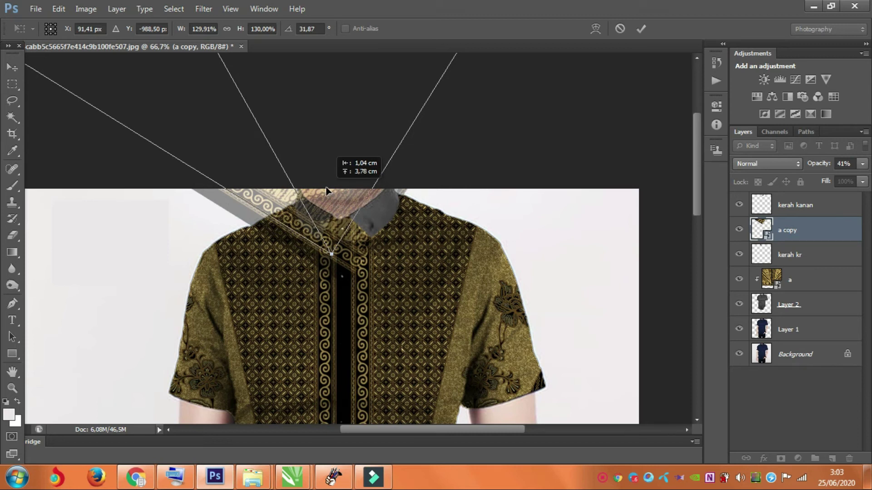
pyautogui.moveTo(327, 191); pyautogui.dragTo(326, 191)
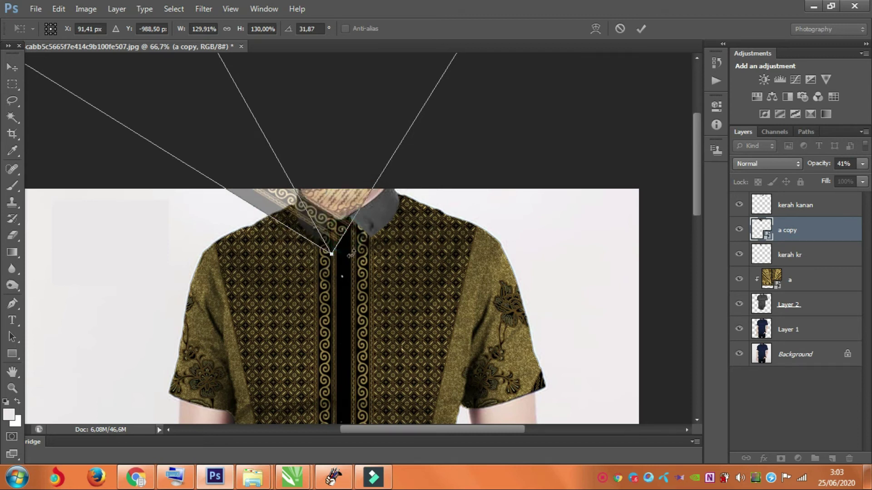
pyautogui.press('v')
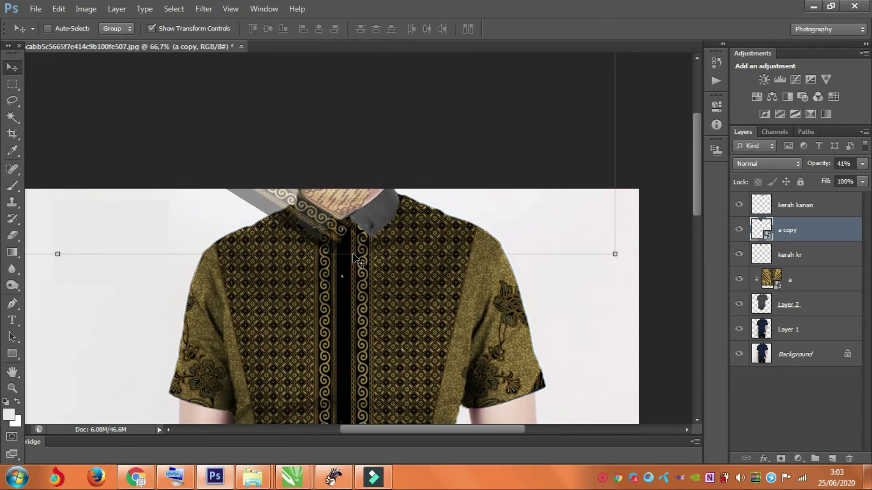
# Step: Clip the batik copy to "kerah kr" and set its opacity to 100%
pyautogui.rightClick(803, 236)
pyautogui.click(732, 214)
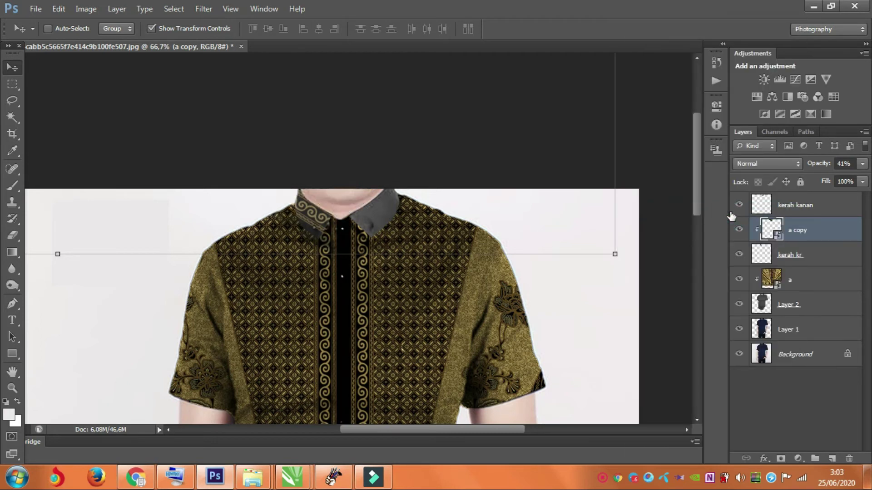
pyautogui.click(858, 165)
pyautogui.moveTo(827, 180); pyautogui.dragTo(871, 180)
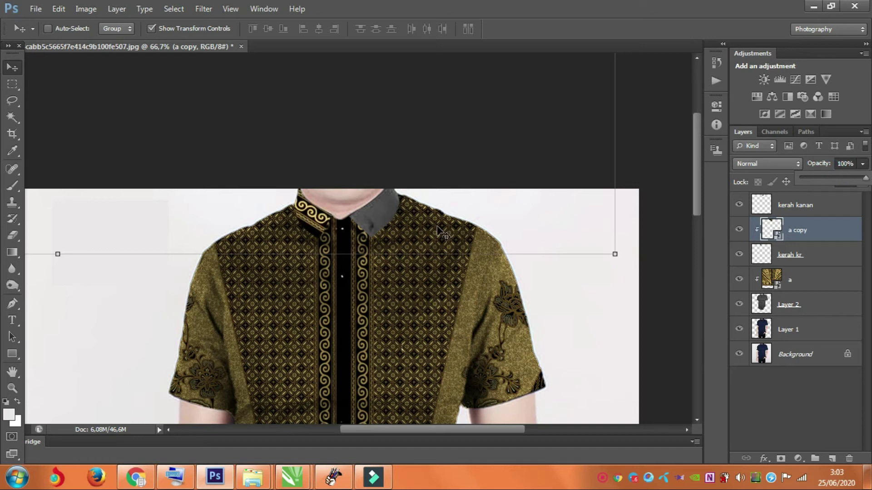
# Step: Fine-tune the batik copy's rotation to about 34.6° and shift it so the scroll border runs centred along the patterned collar flap
pyautogui.hotkey('ctrl', '+')
pyautogui.hotkey('ctrl', 't')
pyautogui.moveTo(618, 274); pyautogui.dragTo(601, 311)
pyautogui.moveTo(308, 209); pyautogui.dragTo(308, 195)
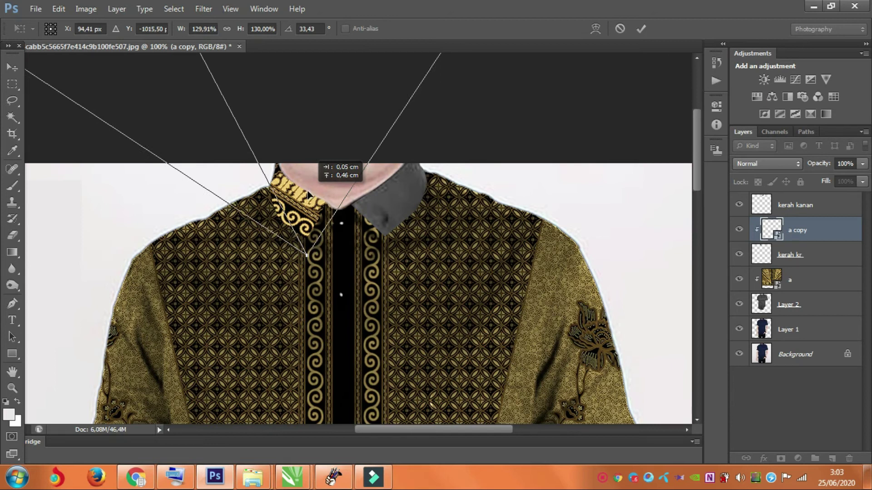
pyautogui.moveTo(308, 193); pyautogui.dragTo(307, 193)
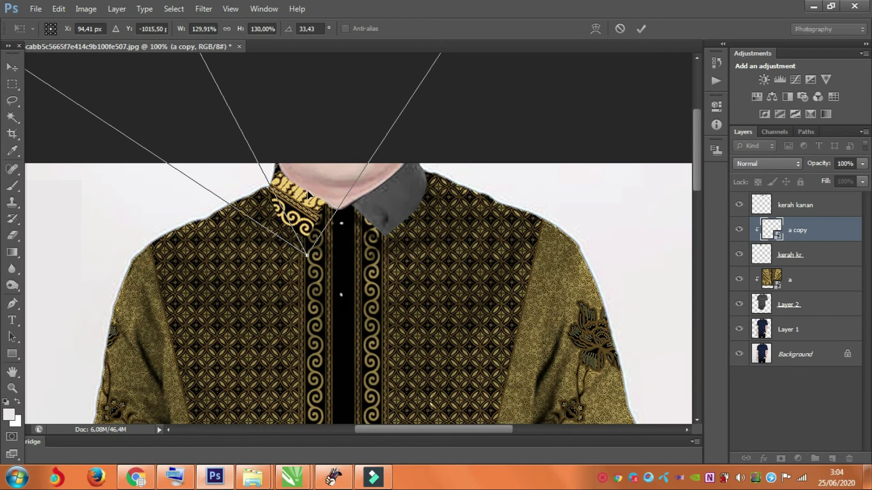
pyautogui.moveTo(345, 232); pyautogui.dragTo(337, 251)
pyautogui.moveTo(295, 231); pyautogui.dragTo(305, 214)
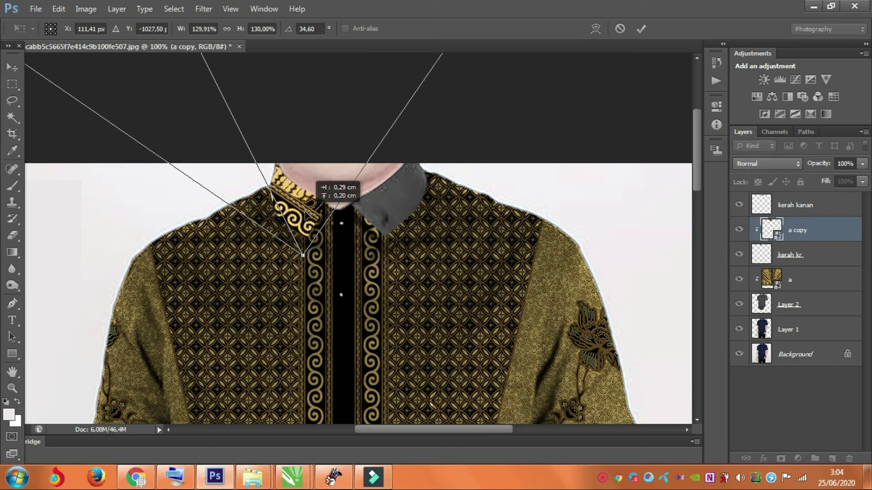
pyautogui.moveTo(302, 232)
pyautogui.mouseDown()
pyautogui.moveTo(307, 210)
pyautogui.moveTo(308, 221)
pyautogui.mouseUp()
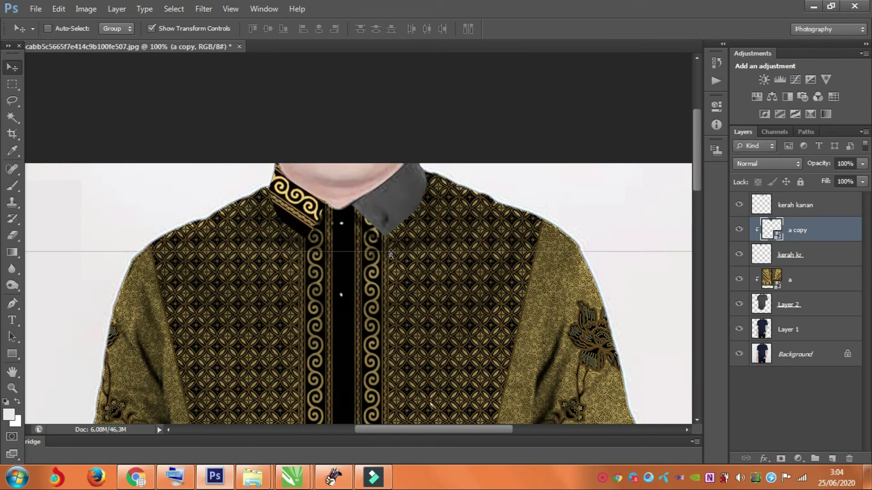
pyautogui.moveTo(358, 237); pyautogui.dragTo(358, 238)
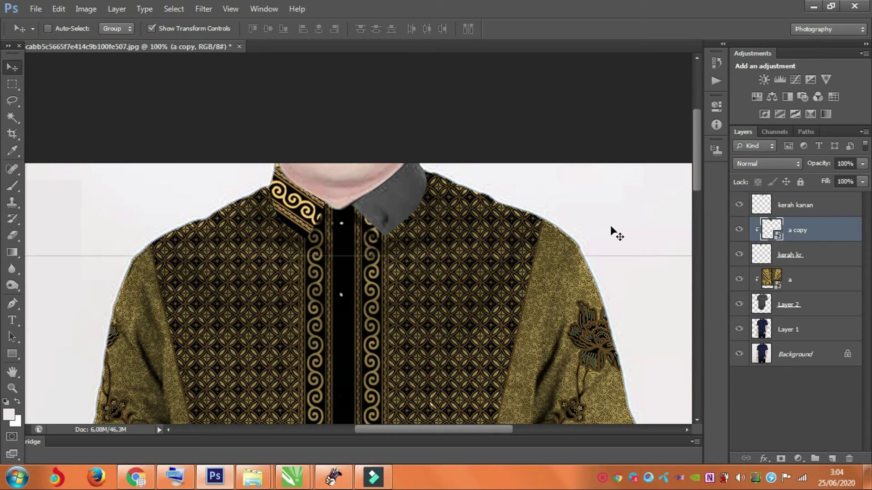
# Step: Duplicate the clipped collar pattern layer "a copy" and flip the duplicate horizontally
pyautogui.hotkey('ctrl', 'j')
pyautogui.click(58, 8)
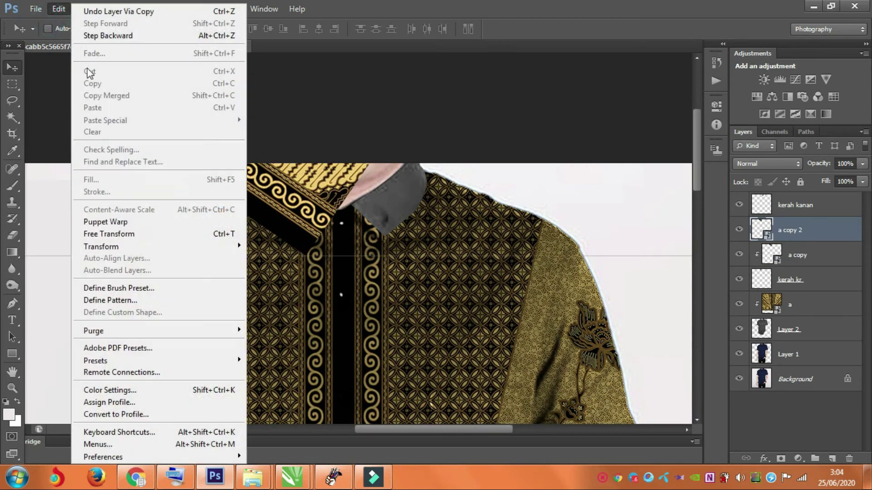
pyautogui.moveTo(218, 247)
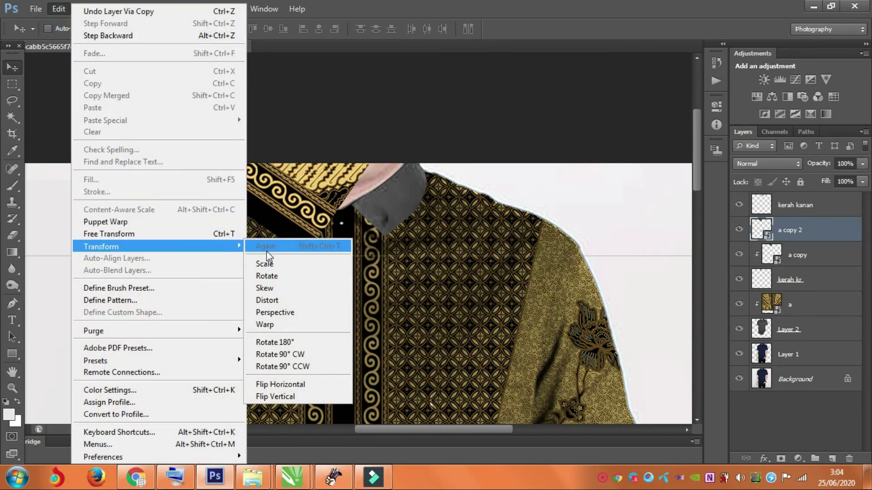
pyautogui.click(291, 384)
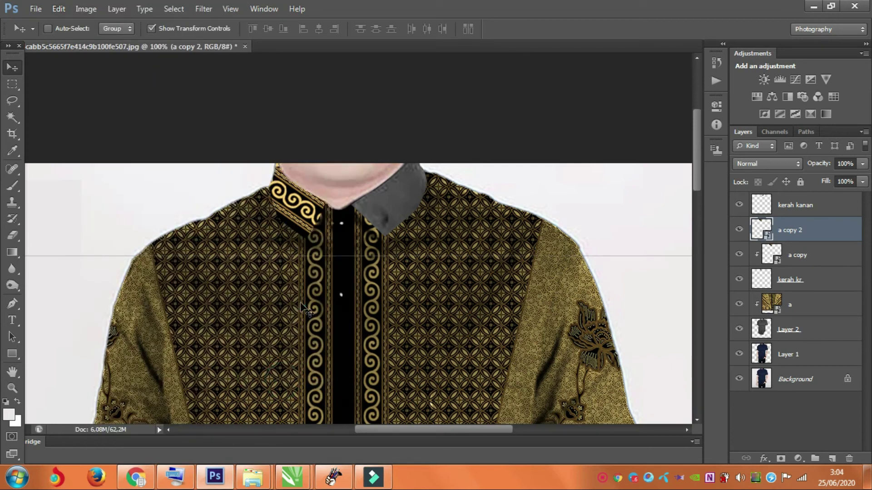
# Step: Move layer "a copy 2" above "kerah kanan", place its pattern over the plain grey collar flap and clip it to that layer
pyautogui.moveTo(777, 229); pyautogui.dragTo(777, 204)
pyautogui.moveTo(513, 225); pyautogui.dragTo(409, 219)
pyautogui.hotkey('ctrl', '-')
pyautogui.hotkey('ctrl', '-')
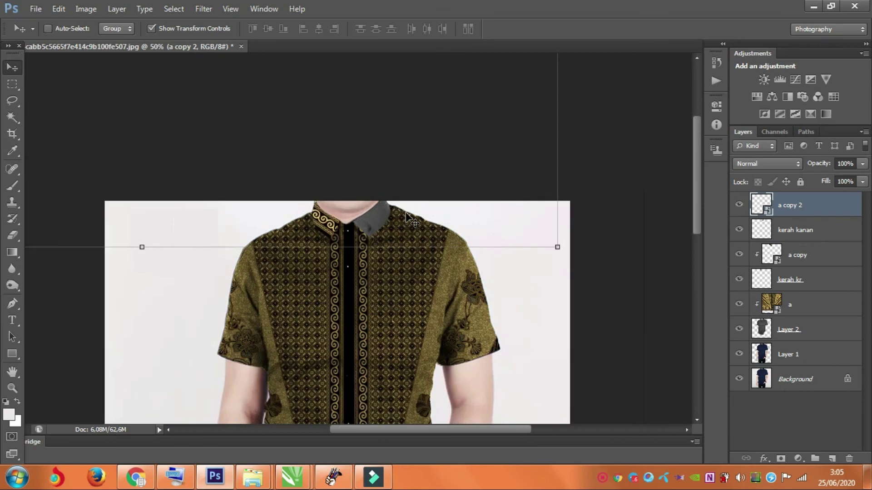
pyautogui.moveTo(411, 226); pyautogui.dragTo(477, 216)
pyautogui.rightClick(823, 203)
pyautogui.click(754, 210)
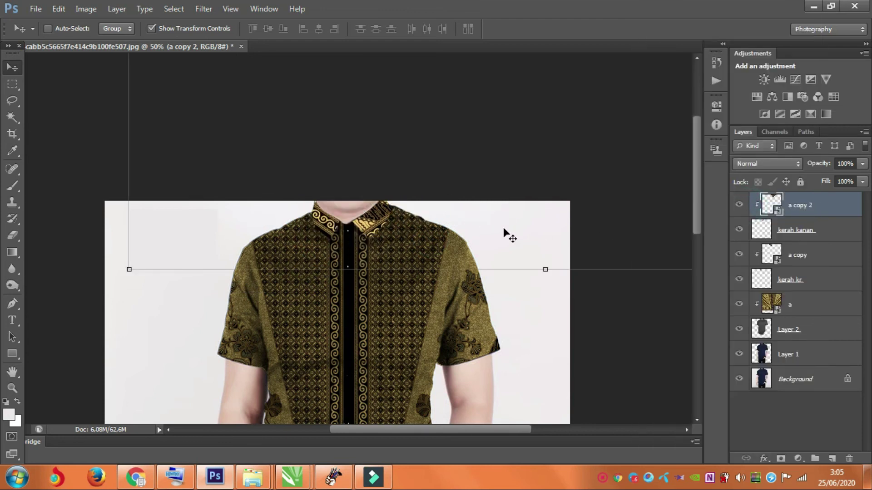
# Step: Align the scroll border of "a copy 2" along the second collar flap and compare the collar with the layer hidden and shown
pyautogui.hotkey('ctrl', '+')
pyautogui.hotkey('ctrl', '+')
pyautogui.moveTo(493, 200); pyautogui.dragTo(504, 199)
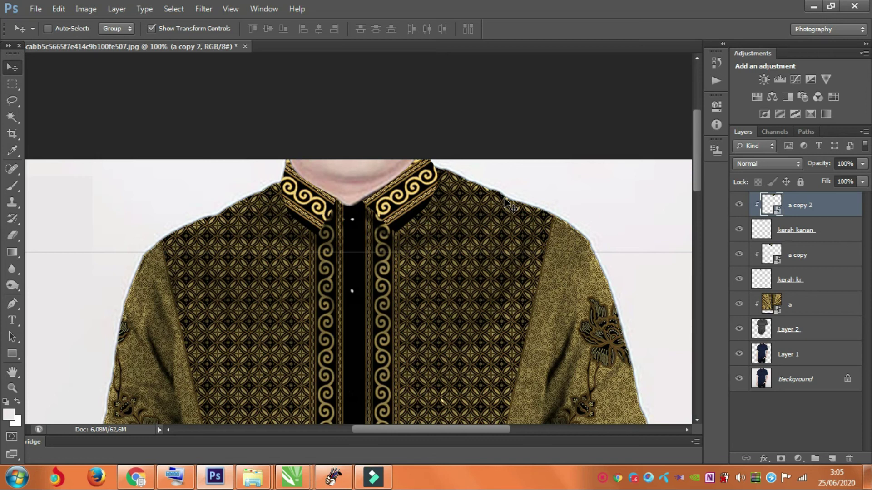
pyautogui.click(739, 204)
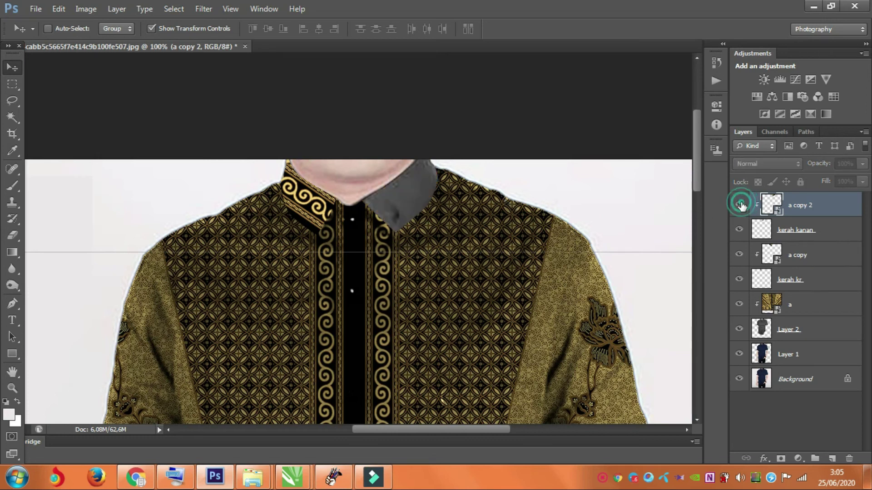
pyautogui.click(739, 205)
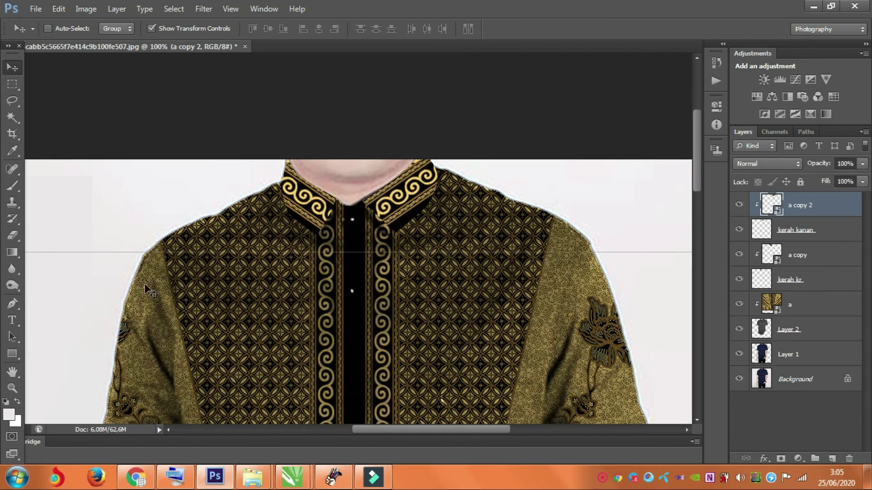
# Step: Rotate "a copy 2" to -35.76° and shift it so the scroll border runs centred along its collar flap
pyautogui.hotkey('ctrl', 't')
pyautogui.moveTo(86, 262); pyautogui.dragTo(96, 269)
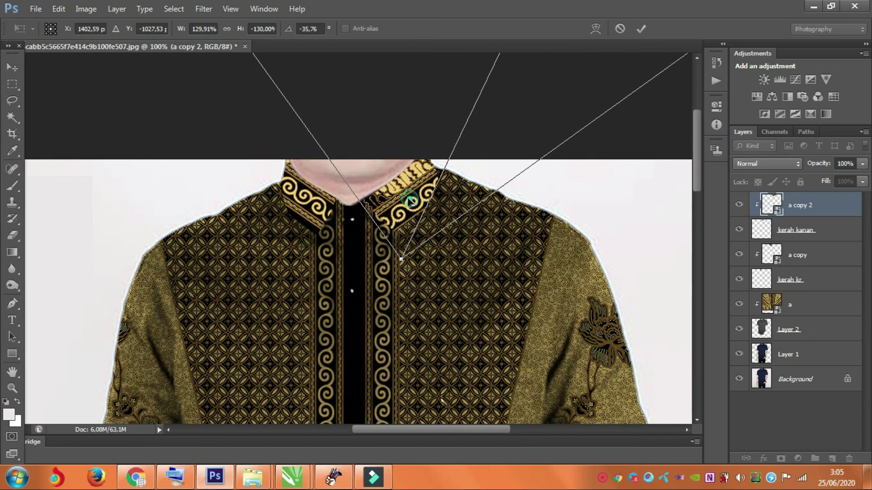
pyautogui.moveTo(406, 201); pyautogui.dragTo(395, 195)
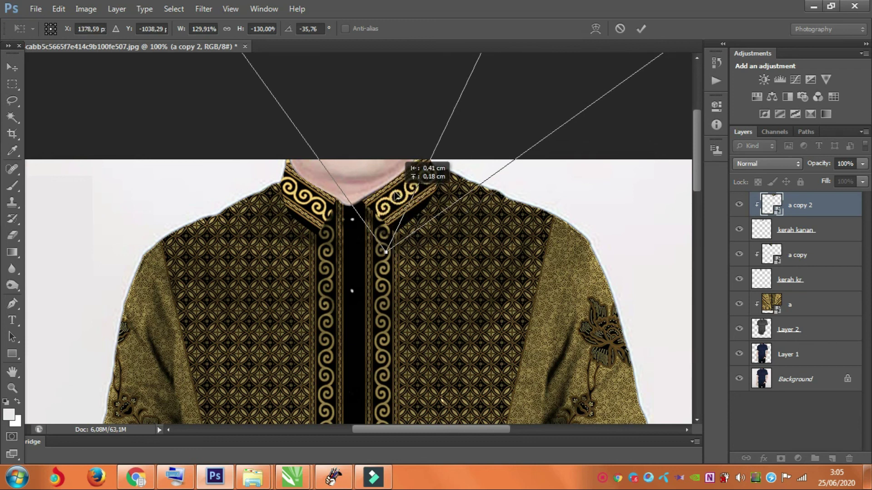
pyautogui.press('Return')
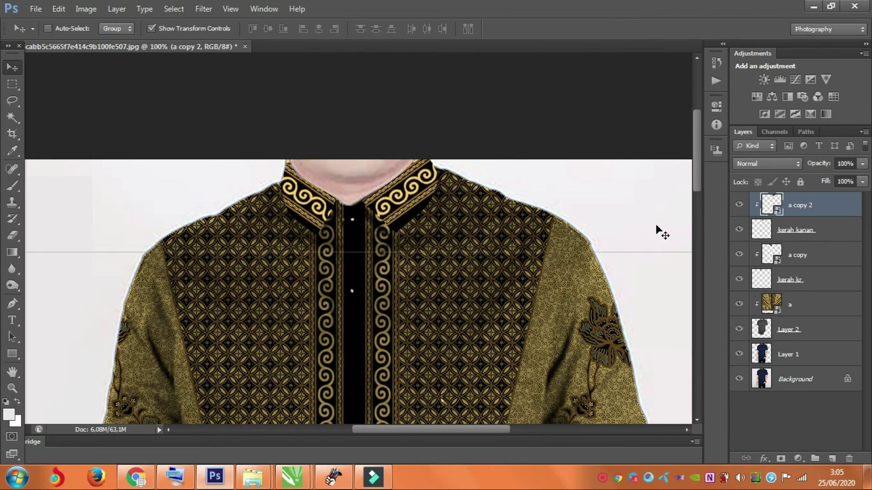
# Step: Try the Multiply blend mode on "a copy 2", and set the layer to Overlay instead
pyautogui.click(772, 164)
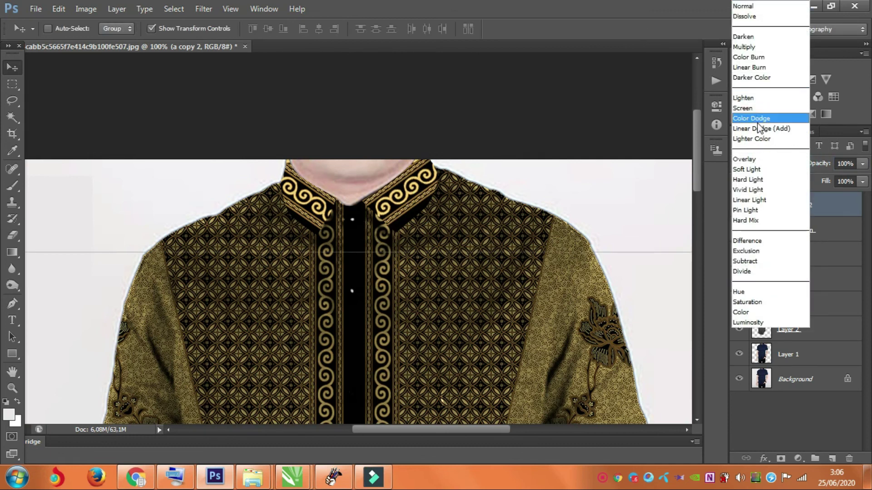
pyautogui.click(747, 48)
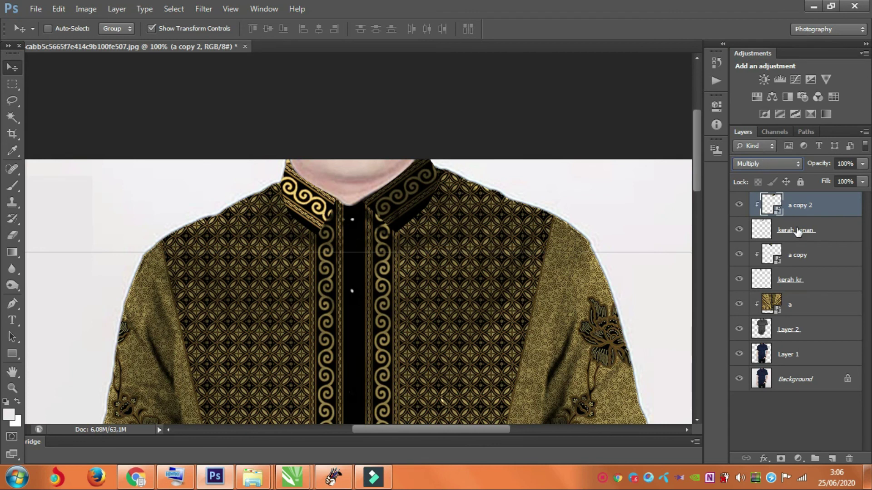
pyautogui.click(772, 163)
pyautogui.click(754, 278)
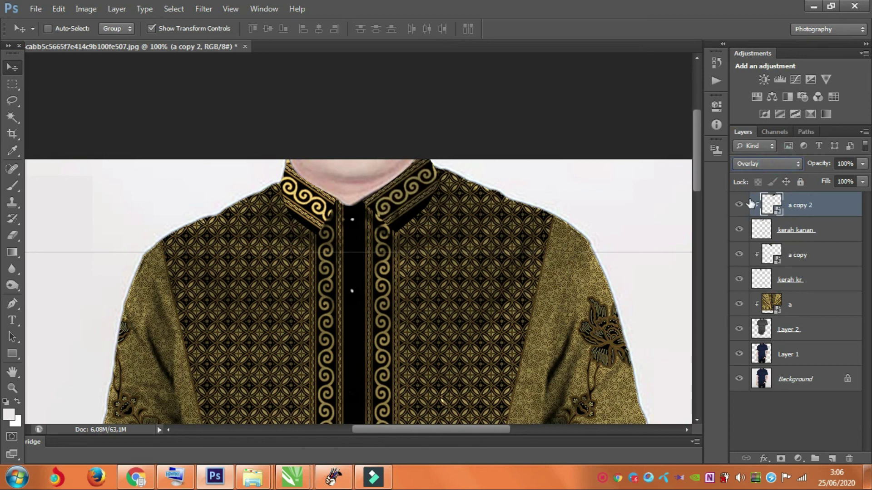
# Step: Set the blend mode of the other collar pattern layer, "a copy", to Overlay
pyautogui.click(792, 255)
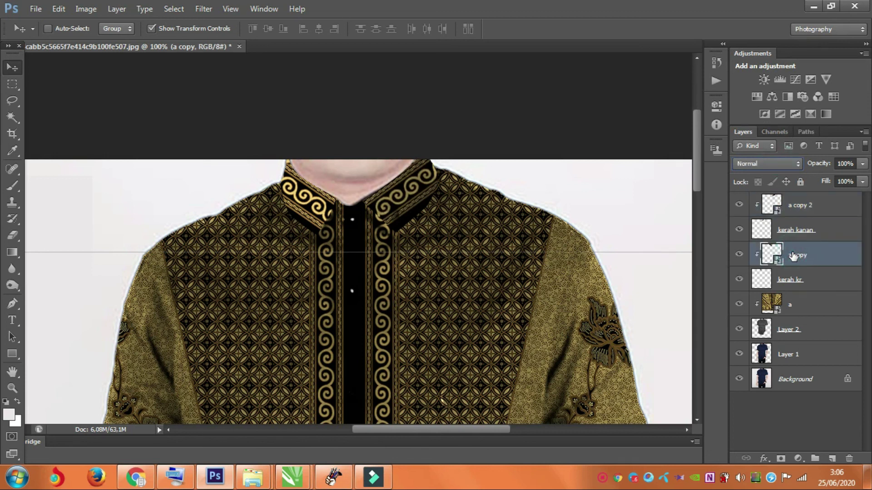
pyautogui.click(775, 164)
pyautogui.click(758, 167)
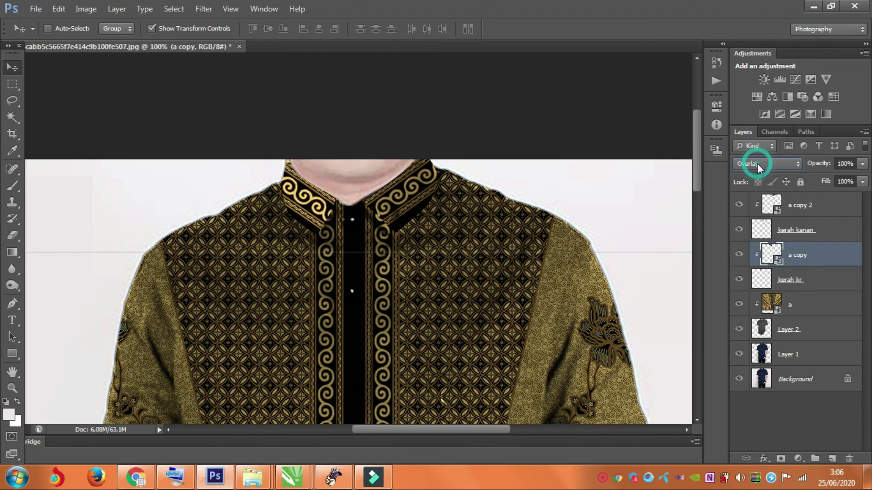
# Step: Nudge the shirt's main batik pattern layer "a" slightly to the left, keeping its Overlay blend mode
pyautogui.hotkey('ctrl', '-')
pyautogui.hotkey('ctrl', '-')
pyautogui.hotkey('ctrl', '-')
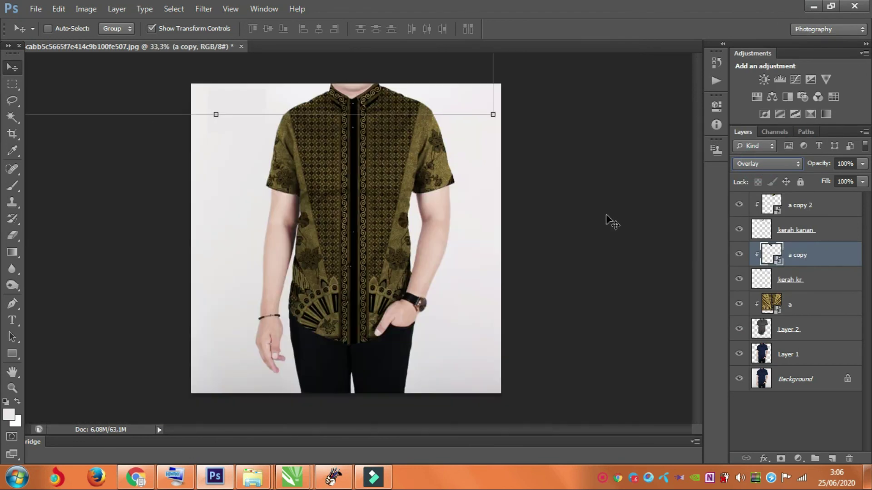
pyautogui.click(803, 309)
pyautogui.hotkey('shift', '-')
pyautogui.hotkey('shift', '+')
pyautogui.hotkey('shift', 'Left')
pyautogui.hotkey('shift', 'Left')
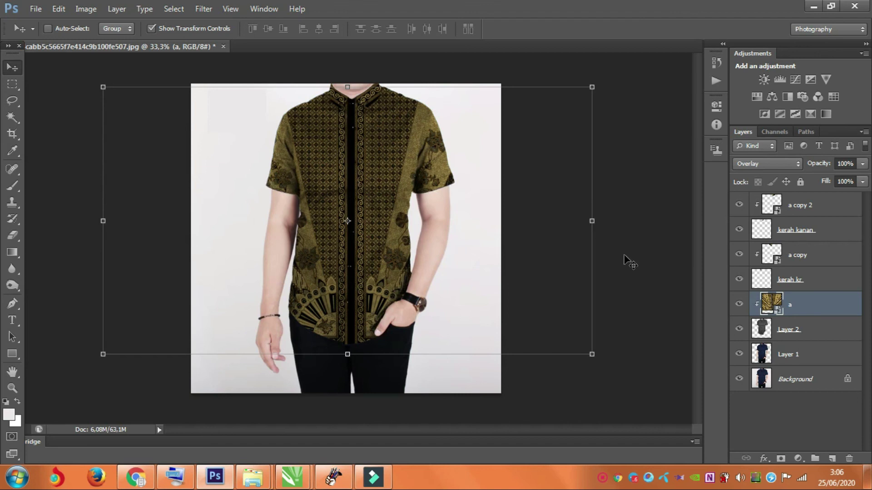
# Step: Select the Background layer
pyautogui.click(792, 355)
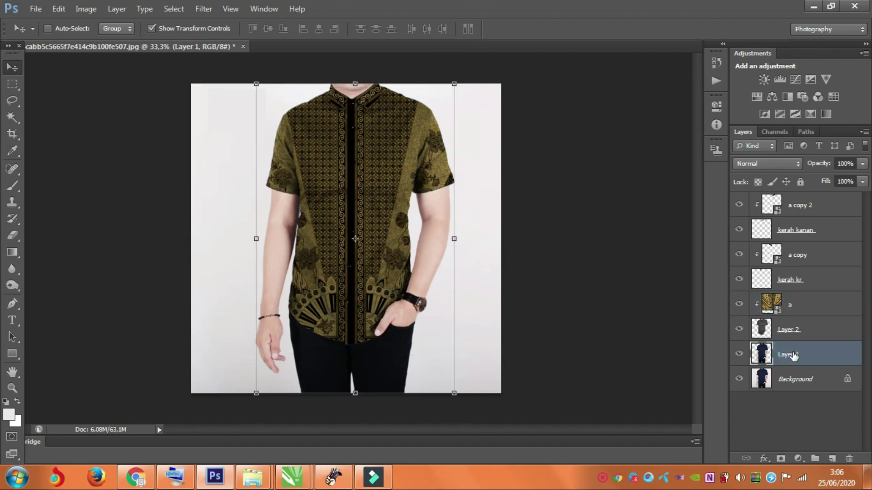
pyautogui.click(791, 379)
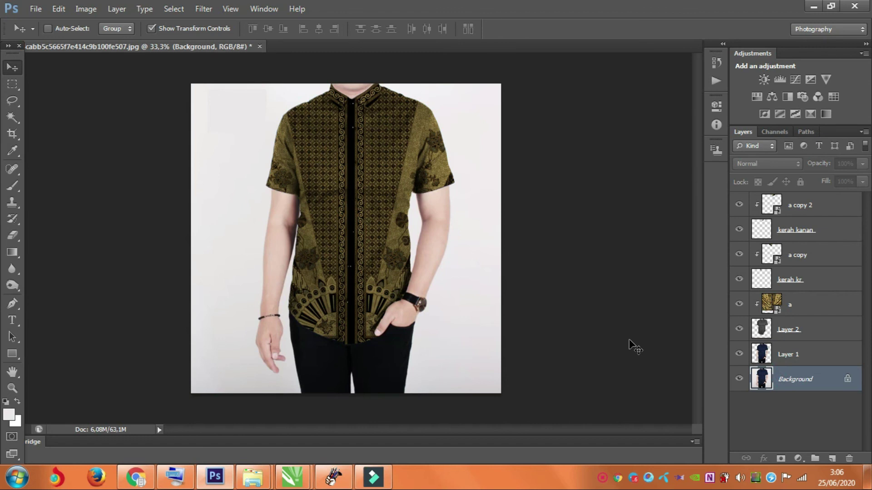